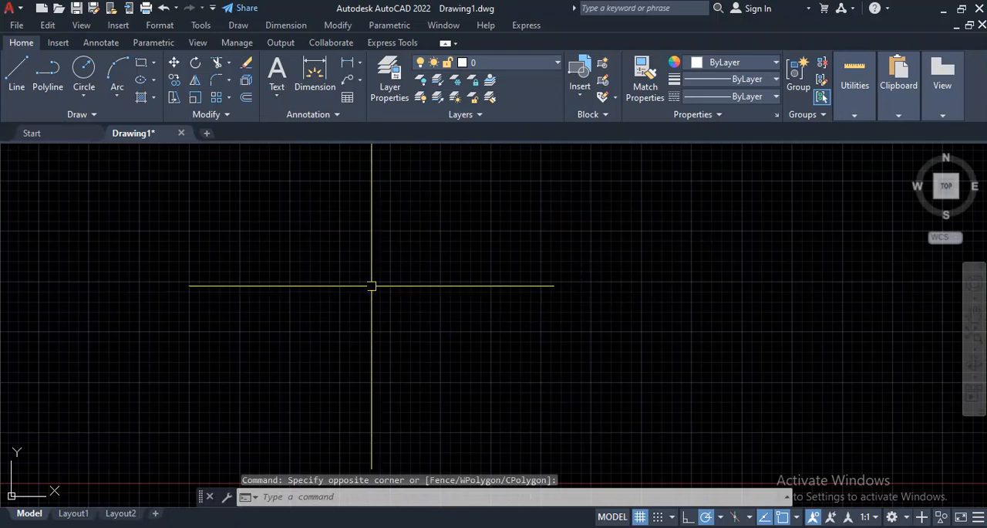
pyautogui.click(597, 204)
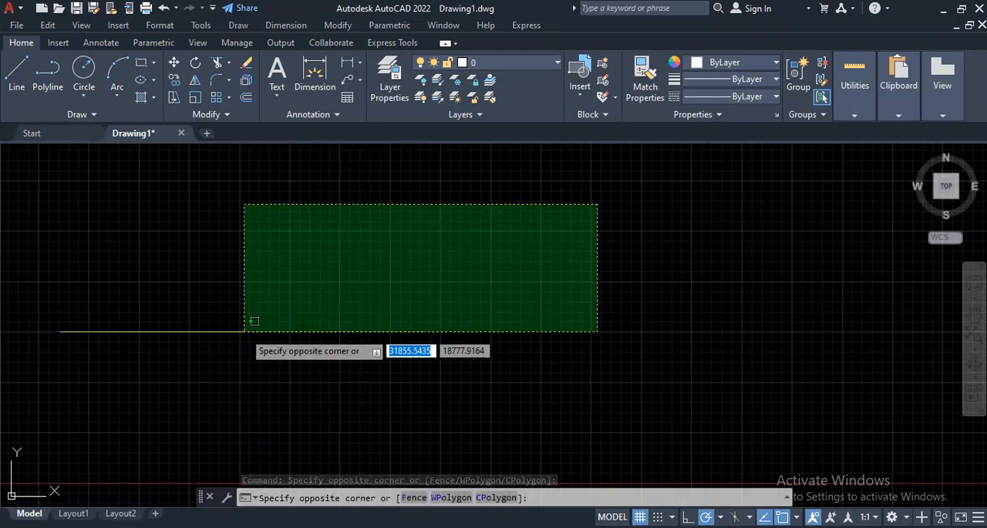
pyautogui.click(208, 350)
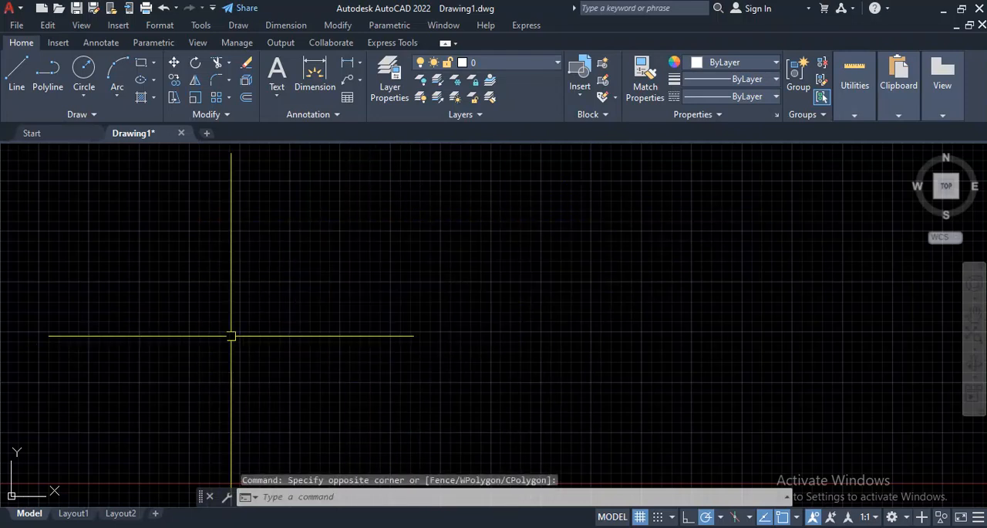
pyautogui.click(608, 202)
pyautogui.click(224, 335)
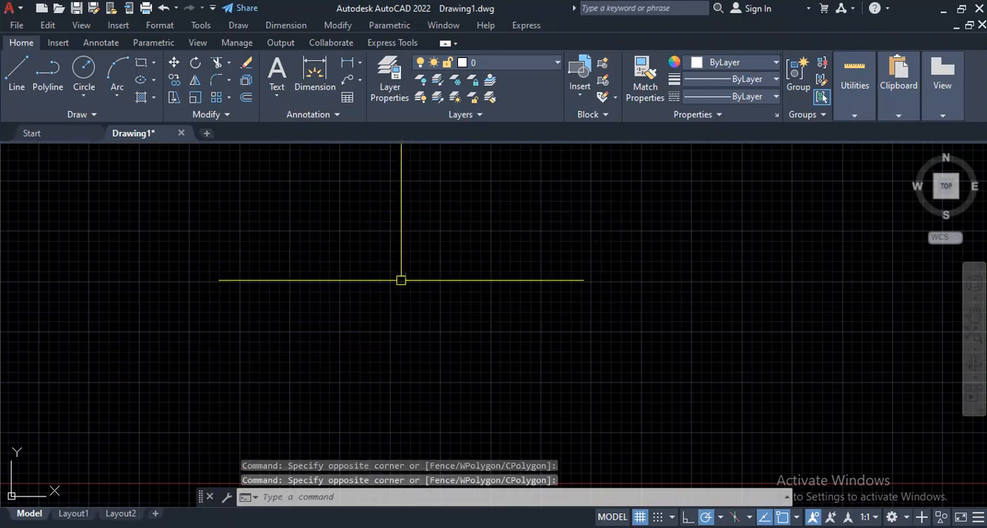
pyautogui.click(608, 203)
pyautogui.click(247, 330)
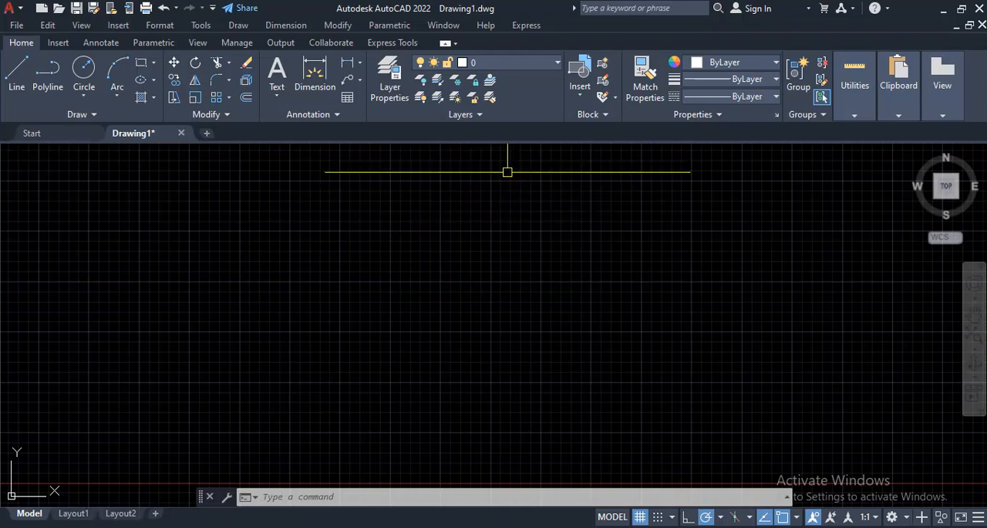
pyautogui.click(527, 171)
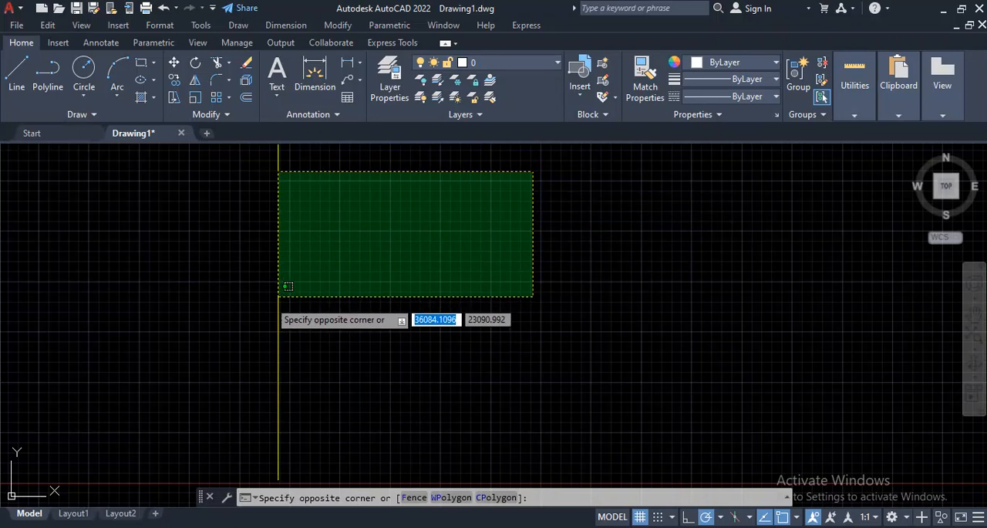
pyautogui.click(255, 305)
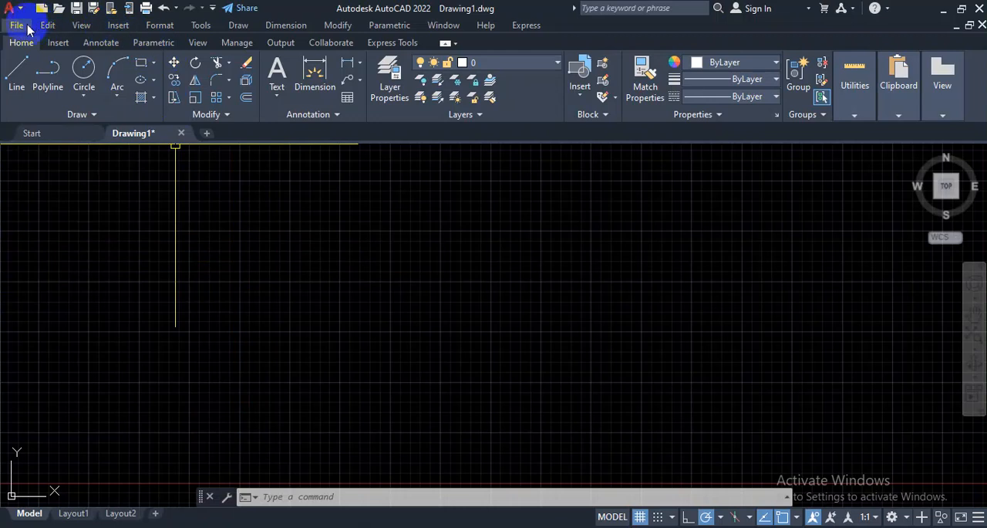
# Step: Set the drawing units' insertion scale to Meters and apply the change
pyautogui.click(168, 30)
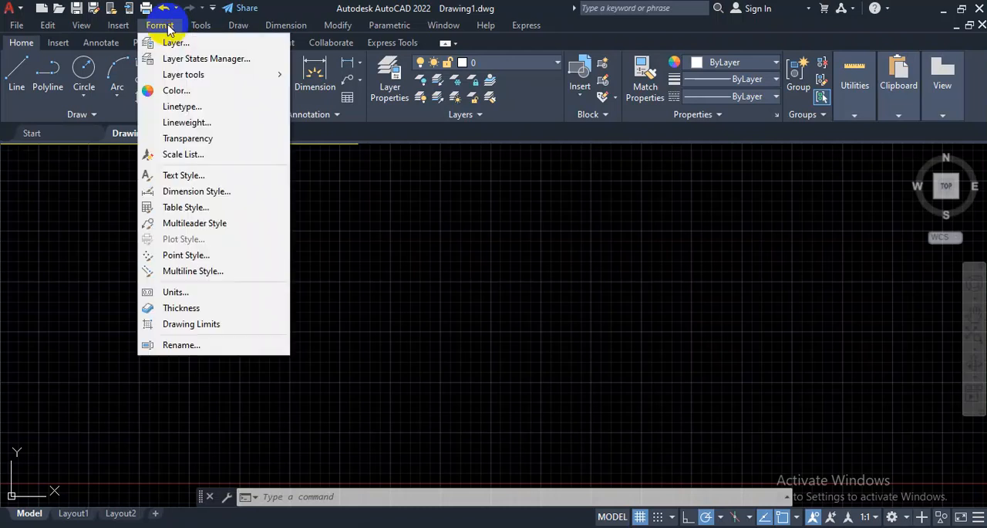
pyautogui.click(182, 298)
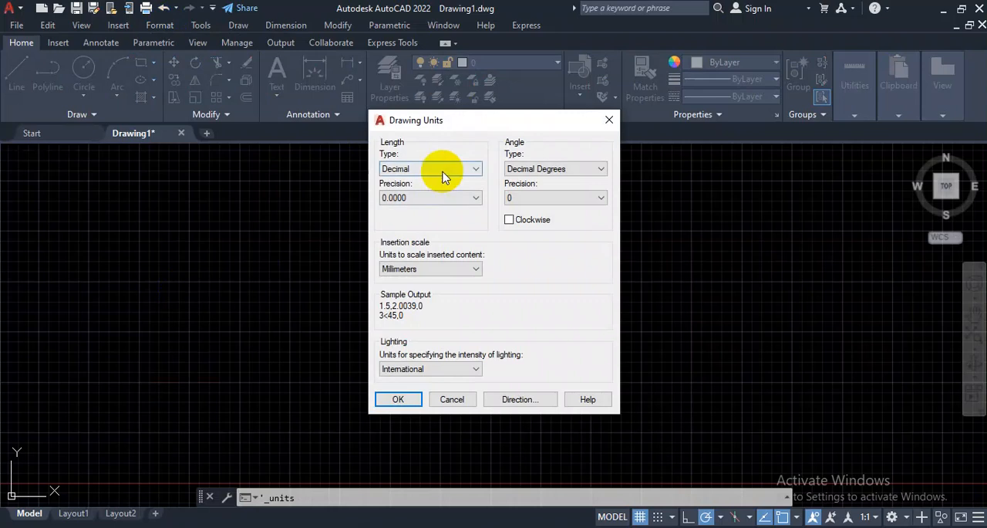
pyautogui.click(430, 269)
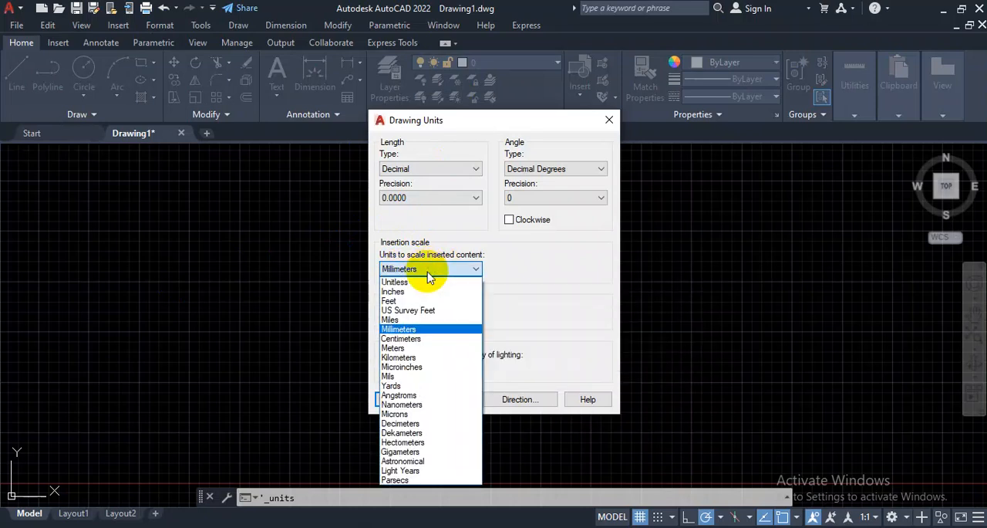
pyautogui.click(406, 348)
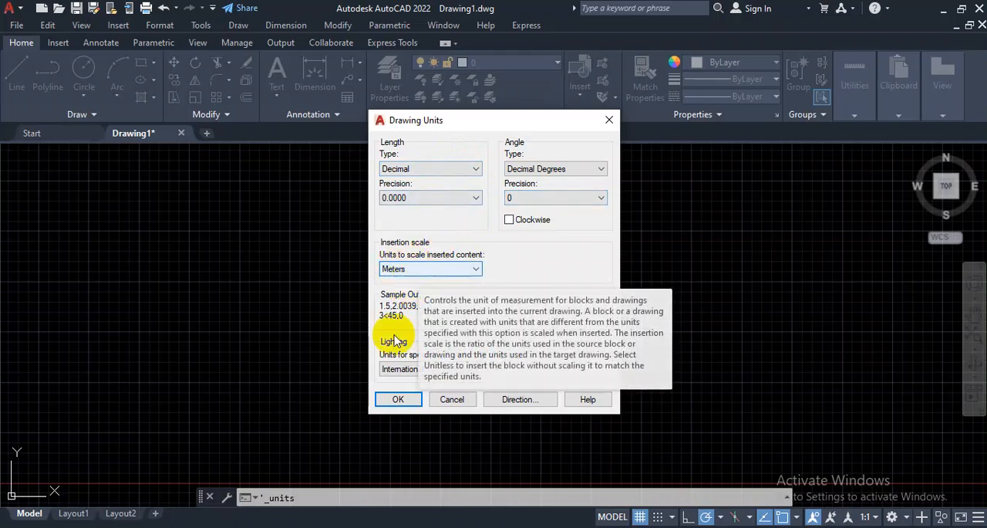
pyautogui.click(400, 401)
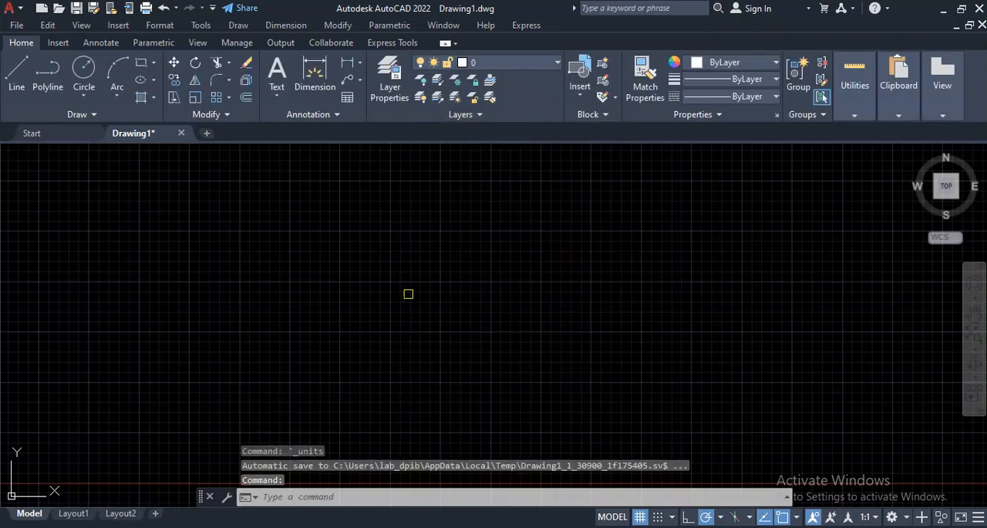
pyautogui.click(452, 212)
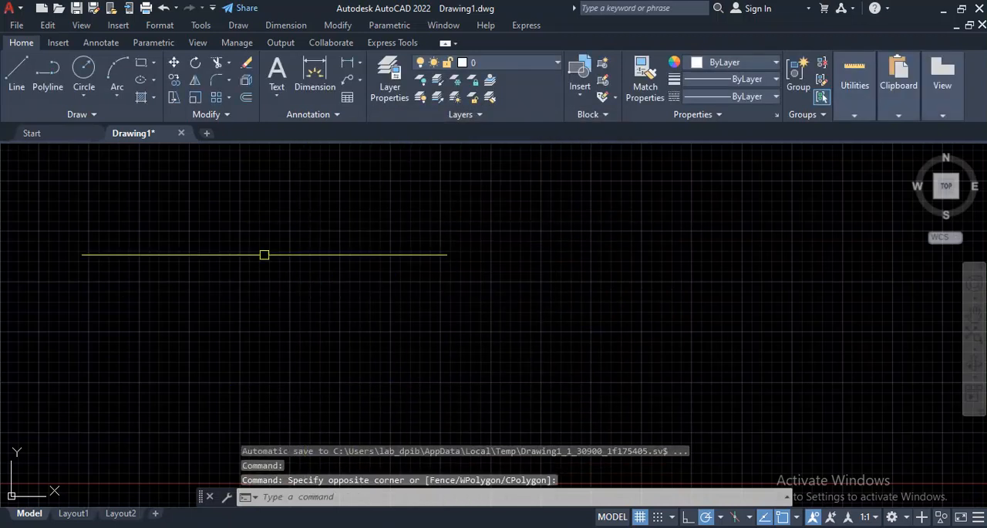
# Step: Reopen the drawing units settings, select Meters again for scaling inserted content, and accept
pyautogui.click(163, 27)
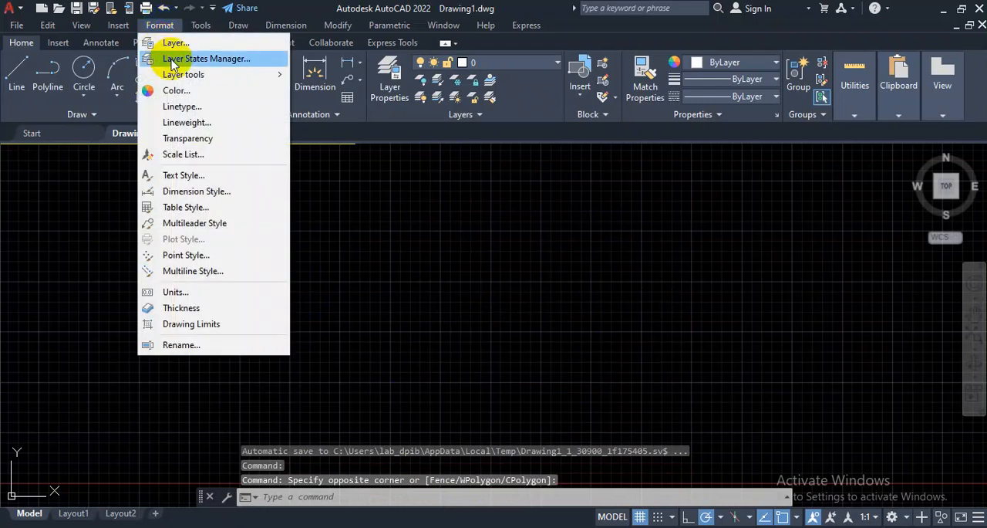
pyautogui.click(188, 295)
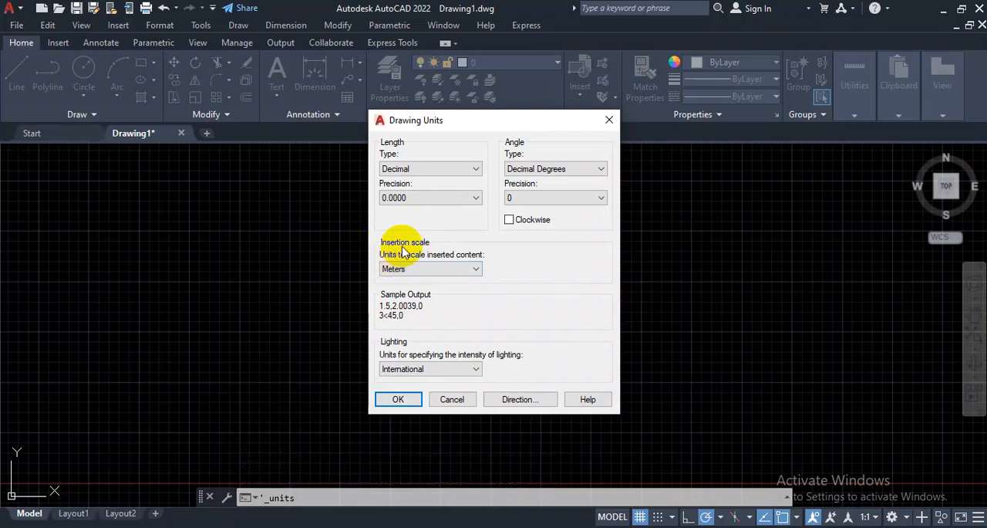
pyautogui.click(426, 268)
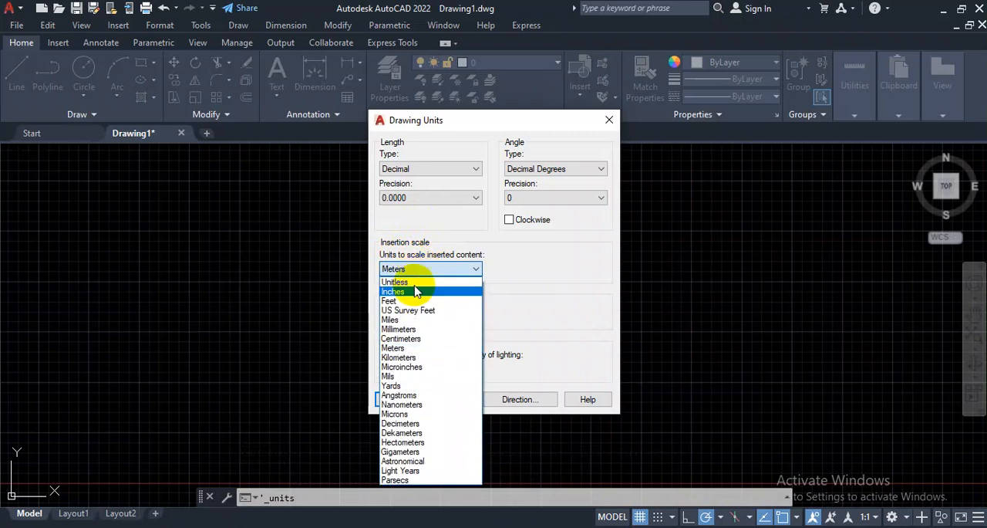
pyautogui.click(410, 348)
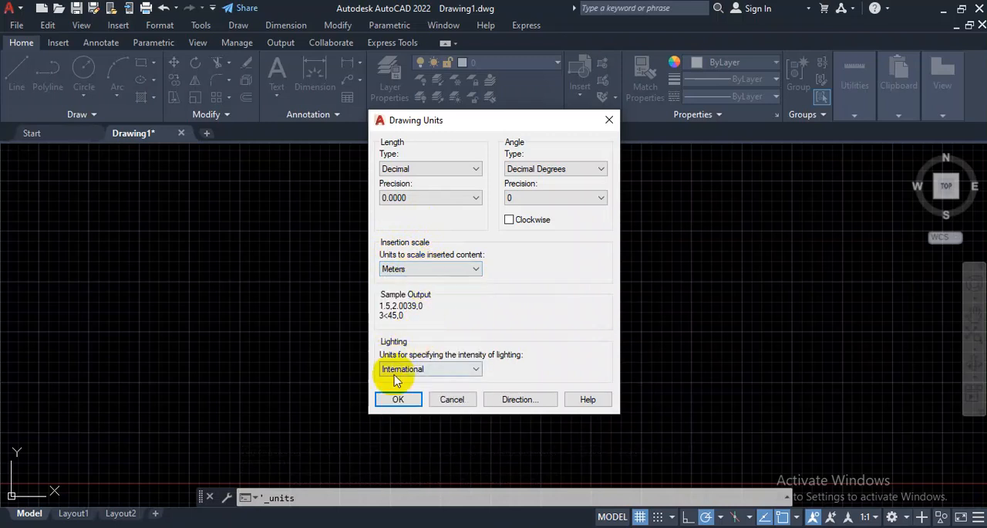
pyautogui.click(399, 399)
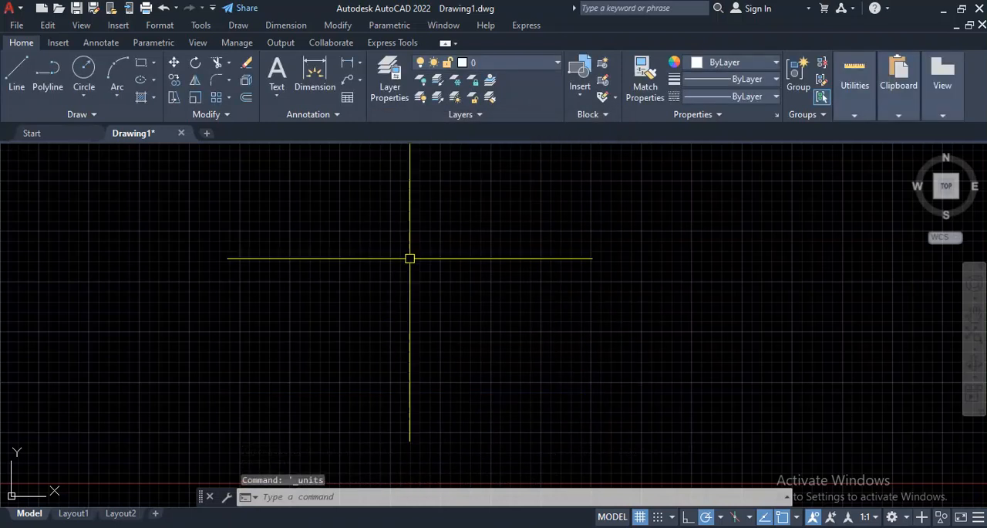
pyautogui.click(447, 222)
pyautogui.click(320, 289)
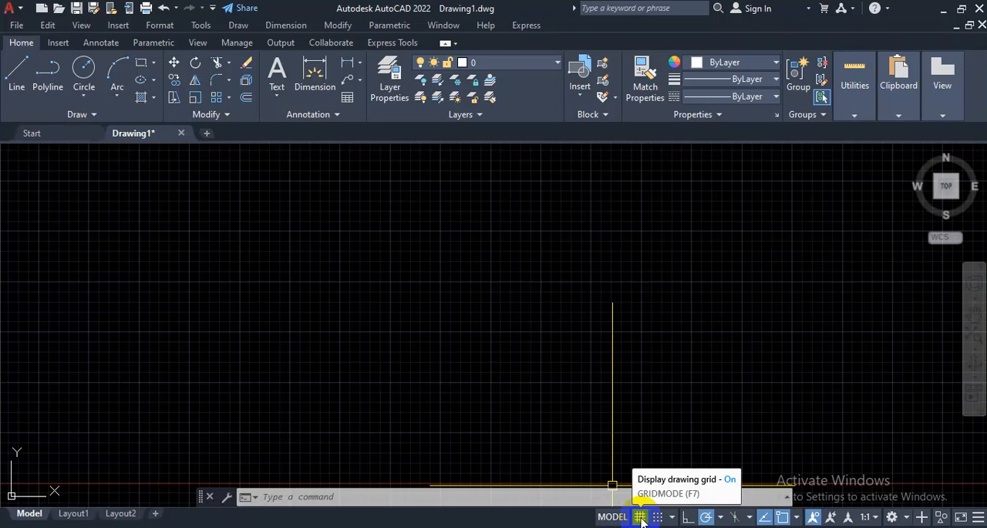
# Step: Turn off the display of the drawing grid
pyautogui.click(640, 516)
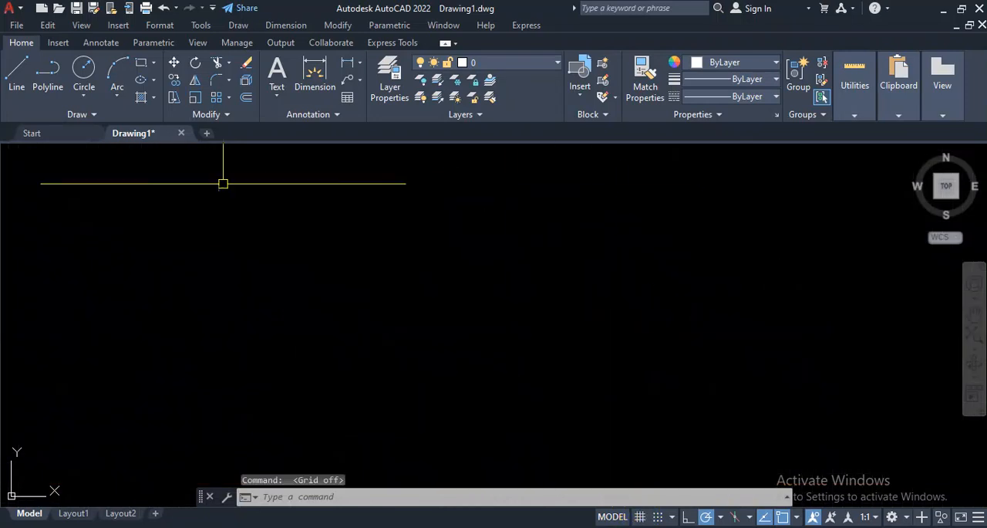
pyautogui.click(640, 516)
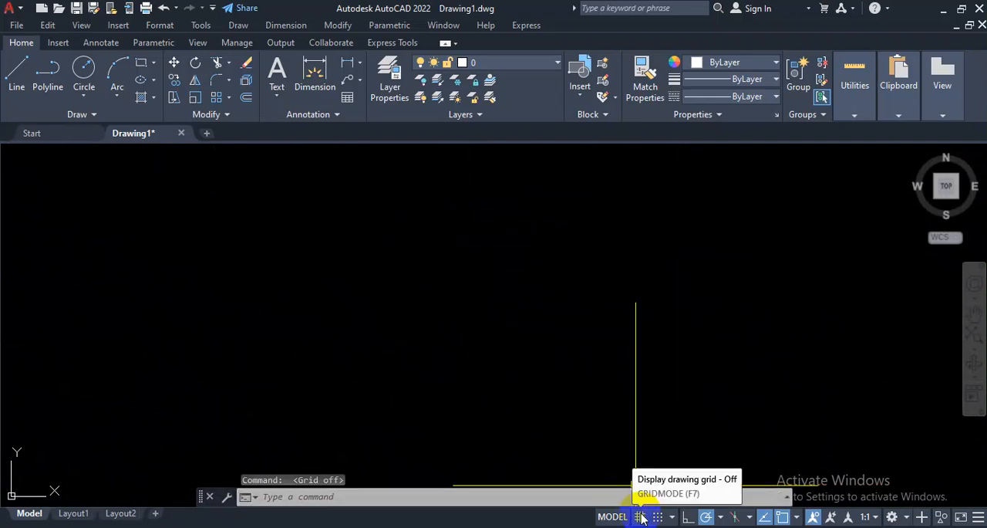
pyautogui.click(640, 516)
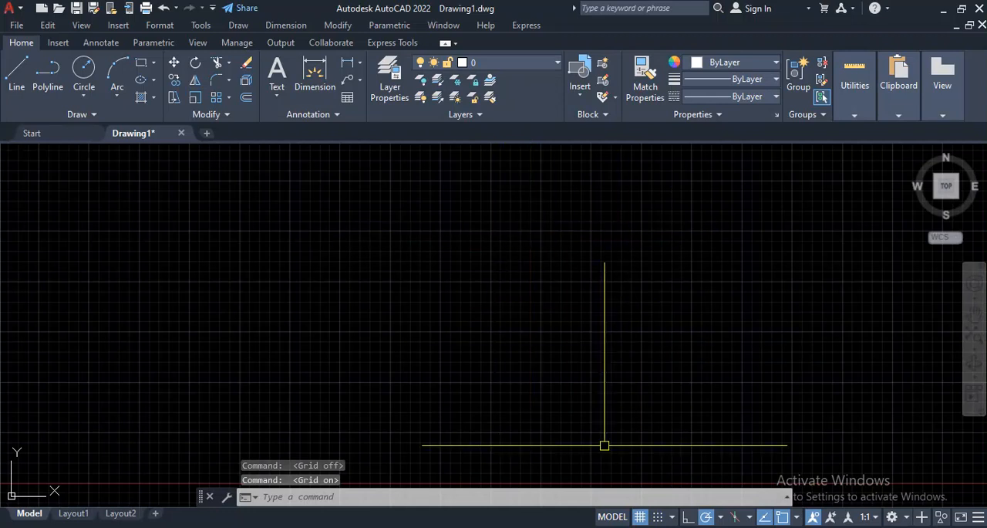
pyautogui.click(632, 229)
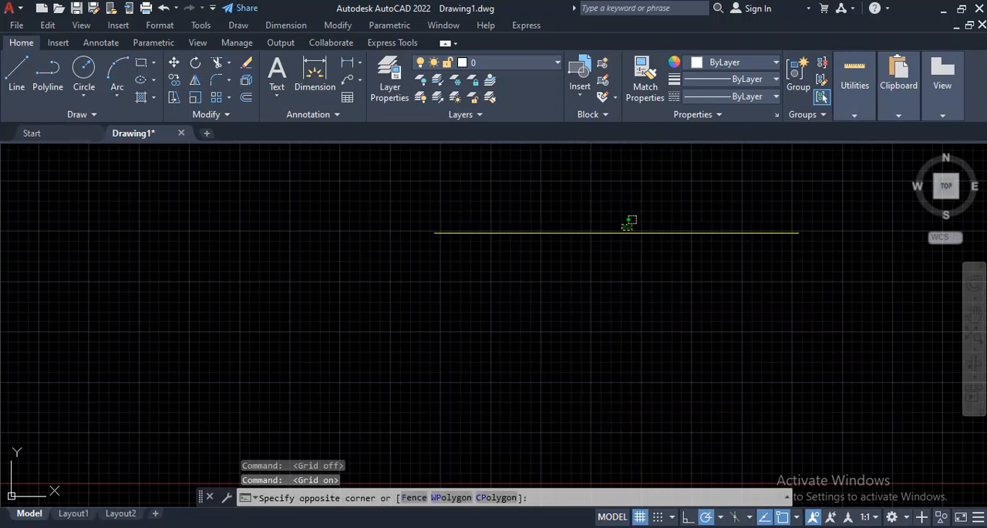
pyautogui.click(515, 305)
pyautogui.click(645, 515)
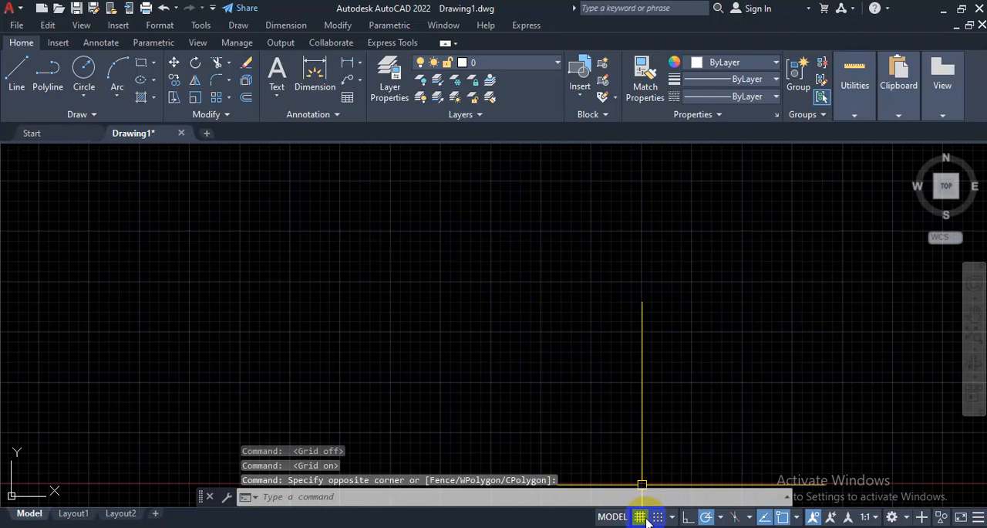
pyautogui.click(641, 517)
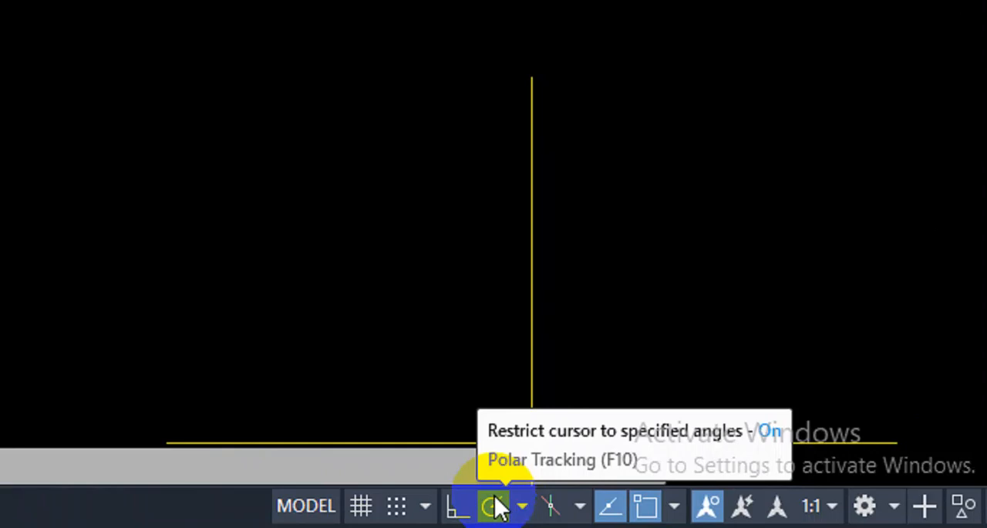
# Step: Switch polar tracking off and back on
pyautogui.click(498, 509)
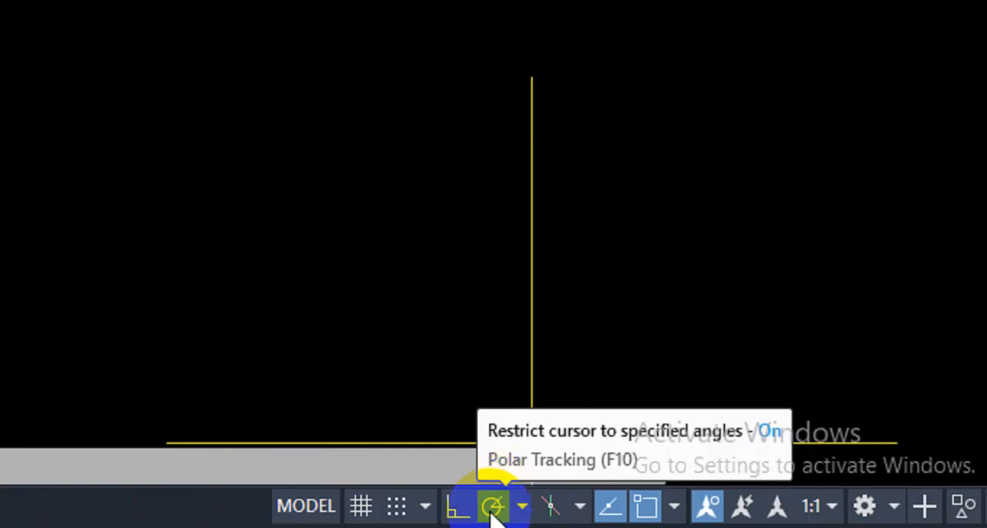
pyautogui.click(497, 507)
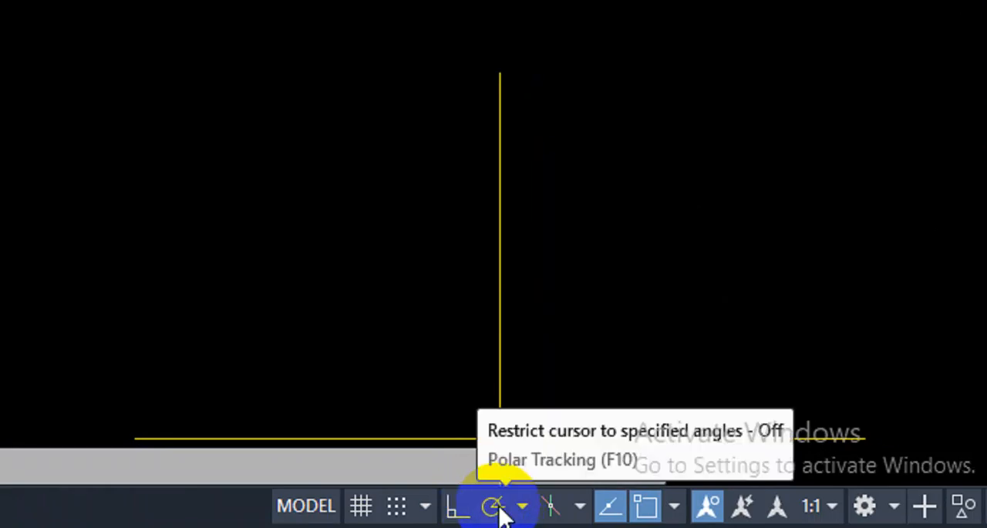
pyautogui.click(496, 507)
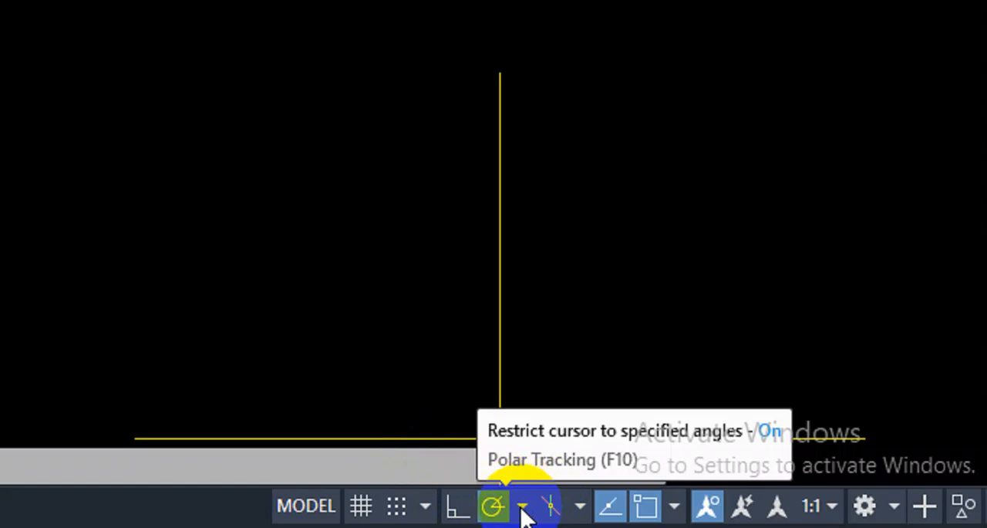
# Step: Choose the 45, 90, 135, 180 angle set for polar tracking
pyautogui.click(523, 509)
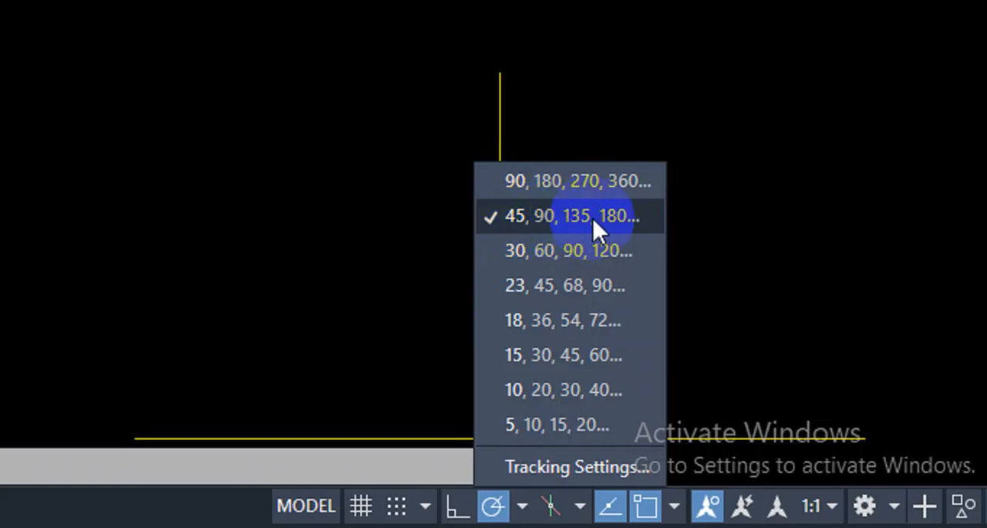
pyautogui.click(490, 223)
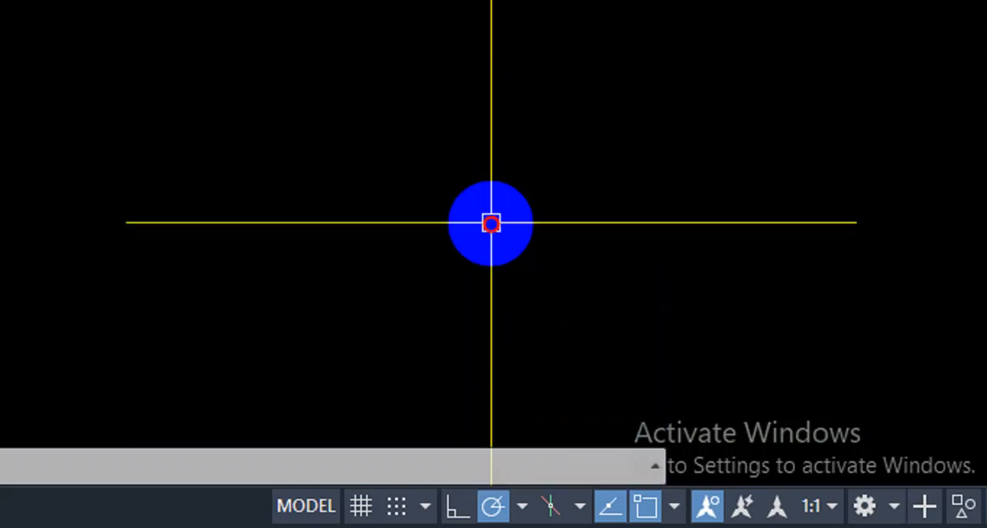
pyautogui.click(523, 509)
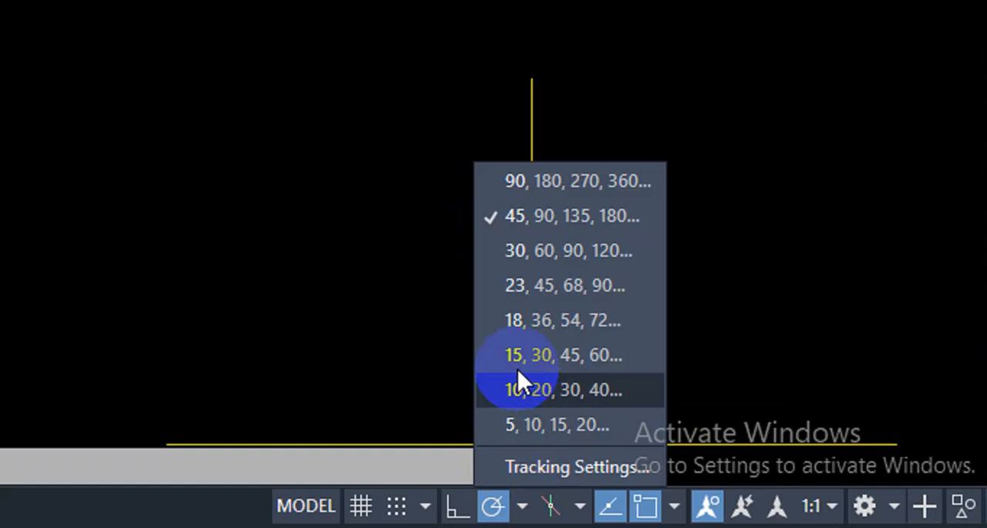
pyautogui.click(490, 217)
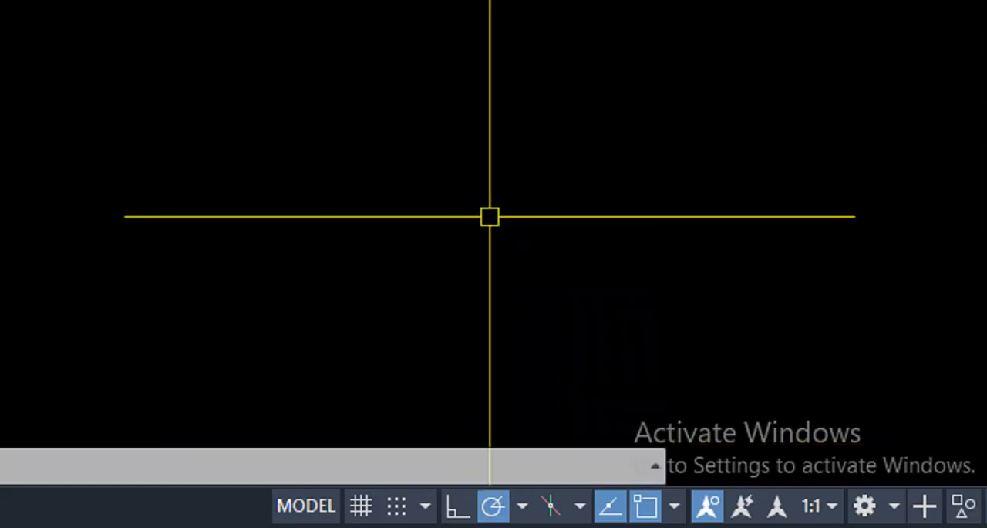
# Step: Open the polar tracking settings and examine the snap and grid, object snap, 3D object snap and increment angle options
pyautogui.click(523, 508)
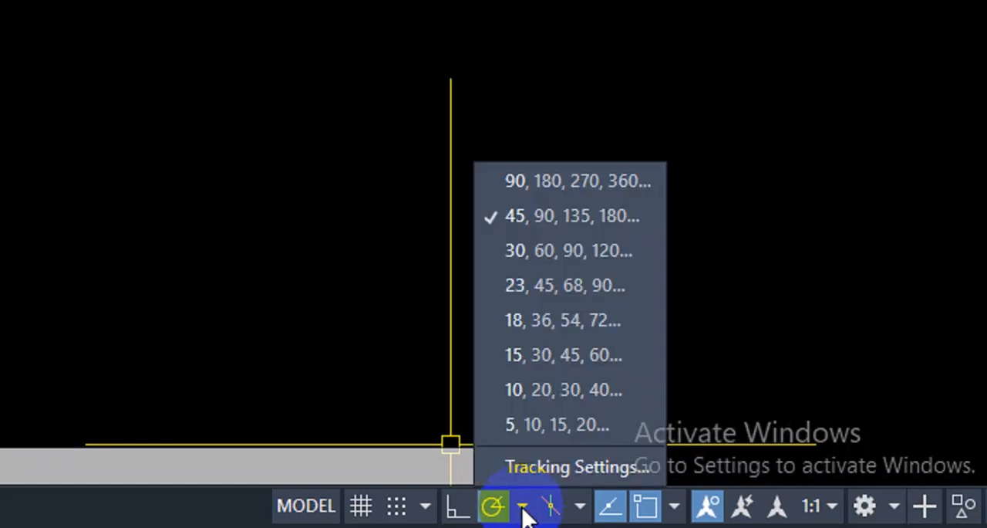
pyautogui.click(533, 466)
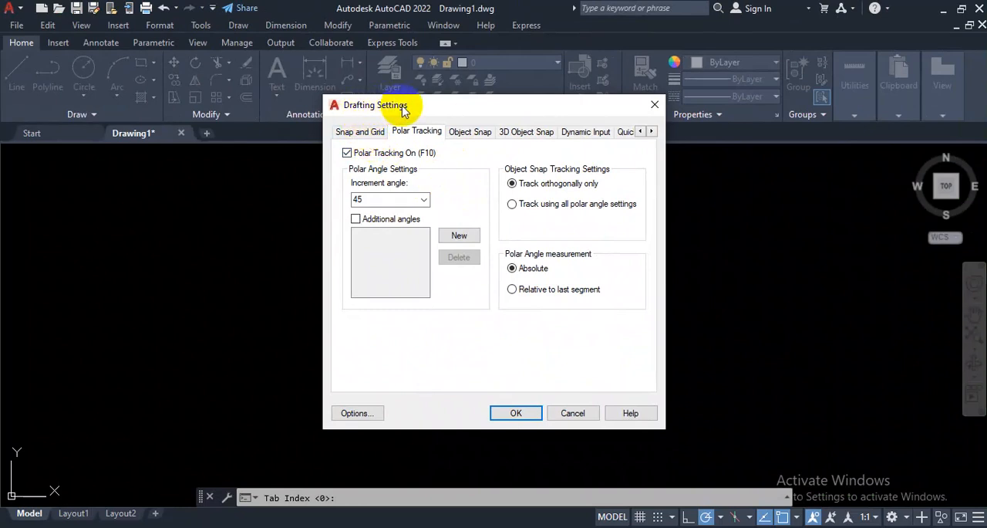
pyautogui.click(361, 133)
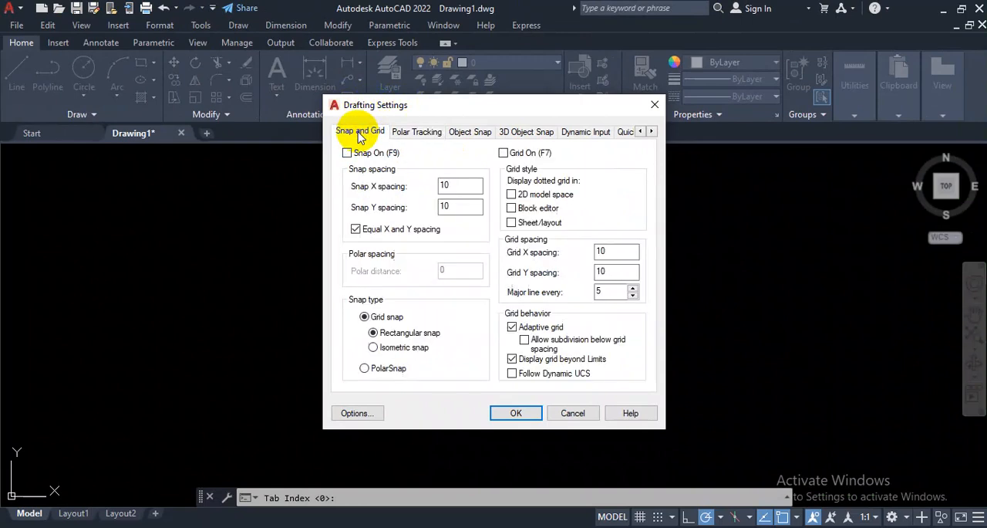
pyautogui.click(416, 132)
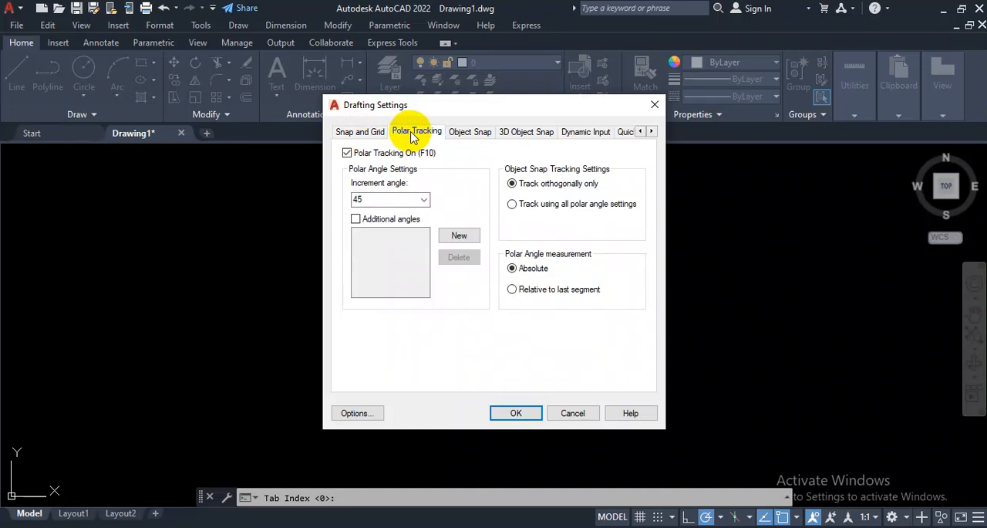
pyautogui.click(464, 135)
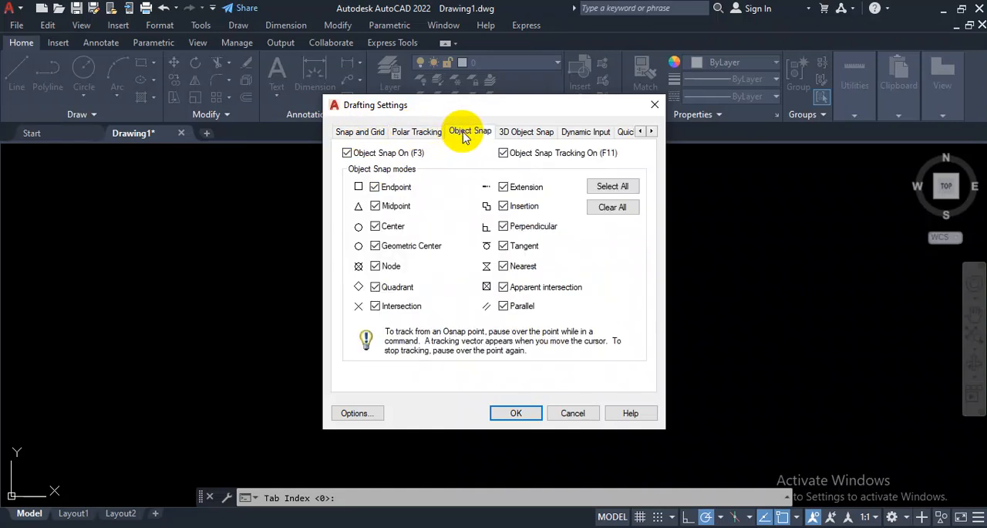
pyautogui.click(524, 133)
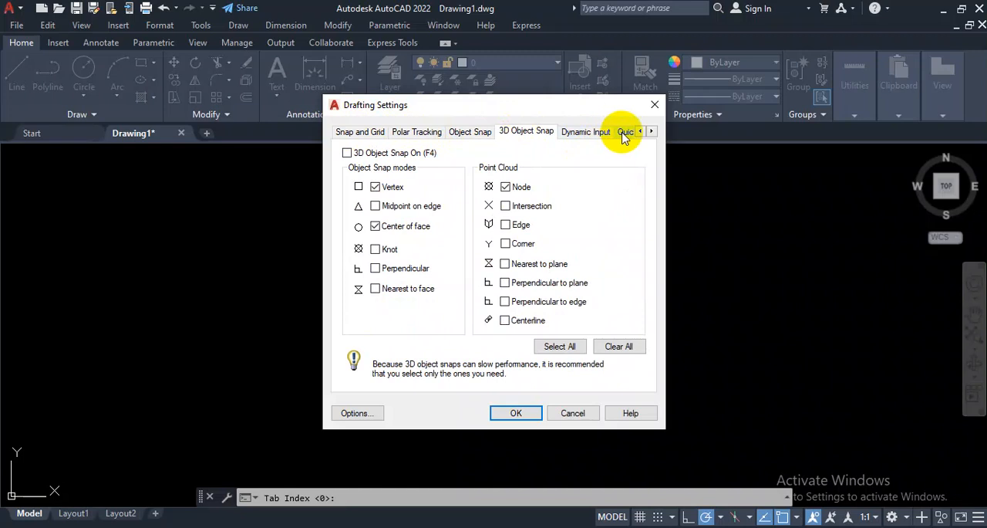
pyautogui.click(373, 135)
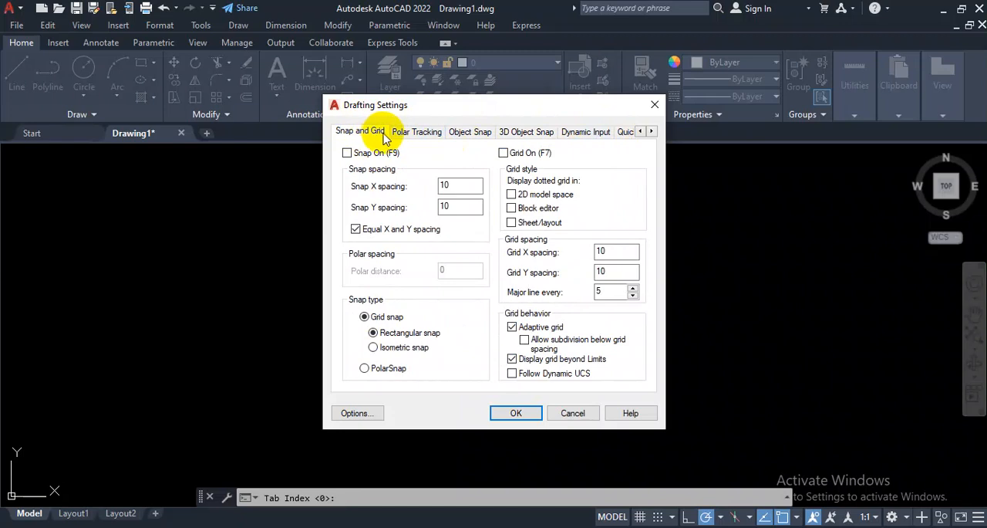
pyautogui.click(427, 136)
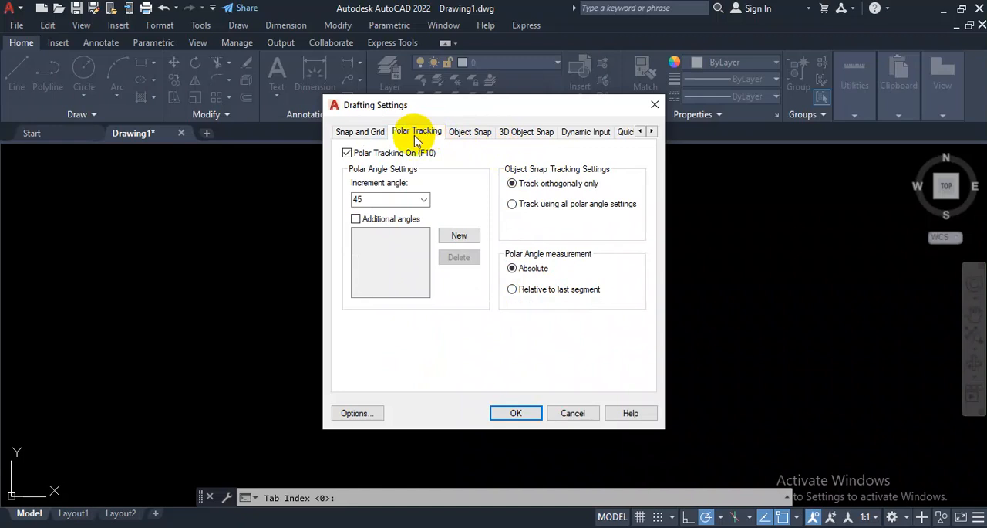
pyautogui.click(424, 200)
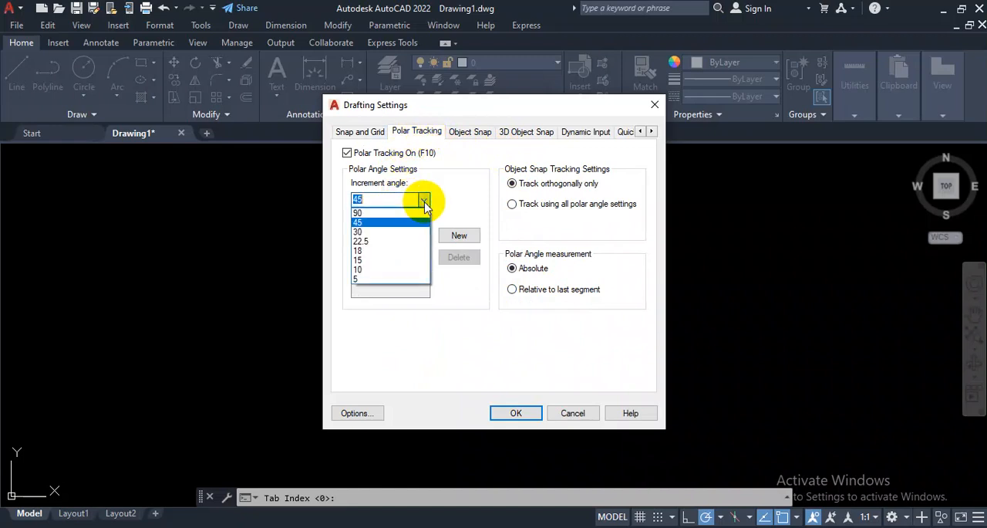
pyautogui.click(423, 201)
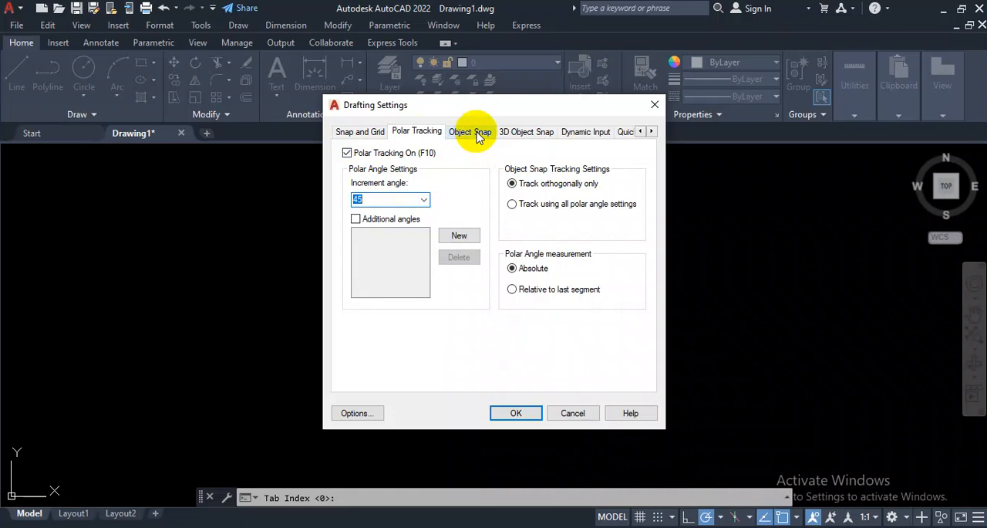
# Step: Turn off the Insertion, Tangent, Nearest, Apparent intersection and Parallel object snap modes and accept the drafting settings
pyautogui.click(478, 136)
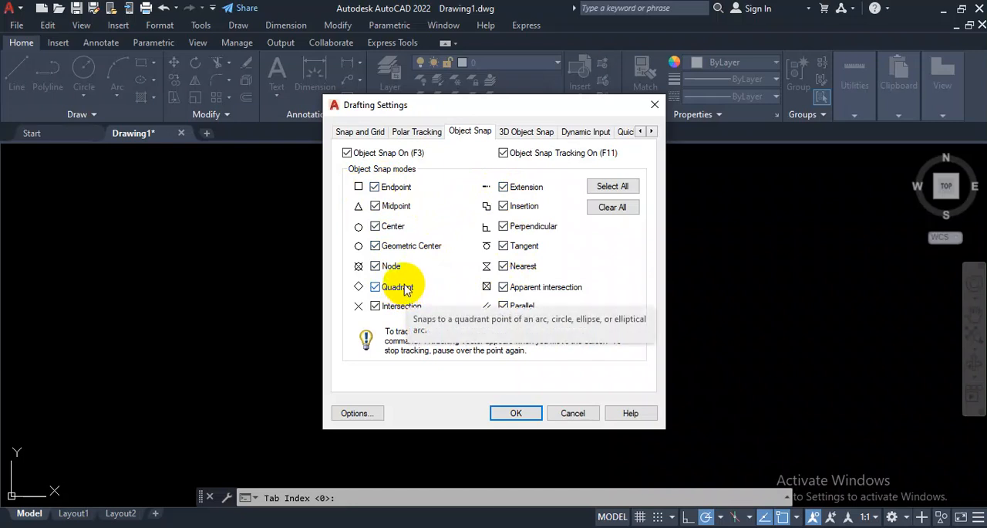
pyautogui.click(375, 207)
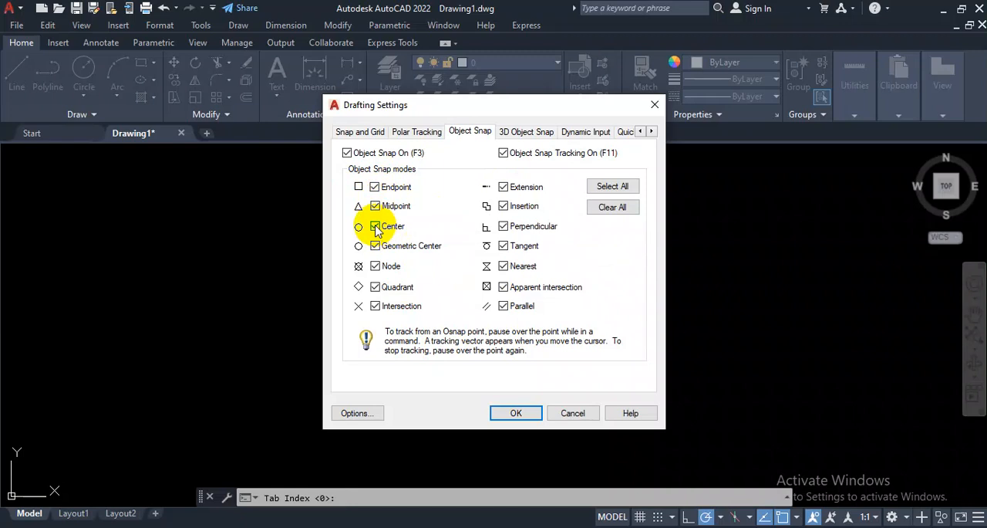
pyautogui.click(376, 228)
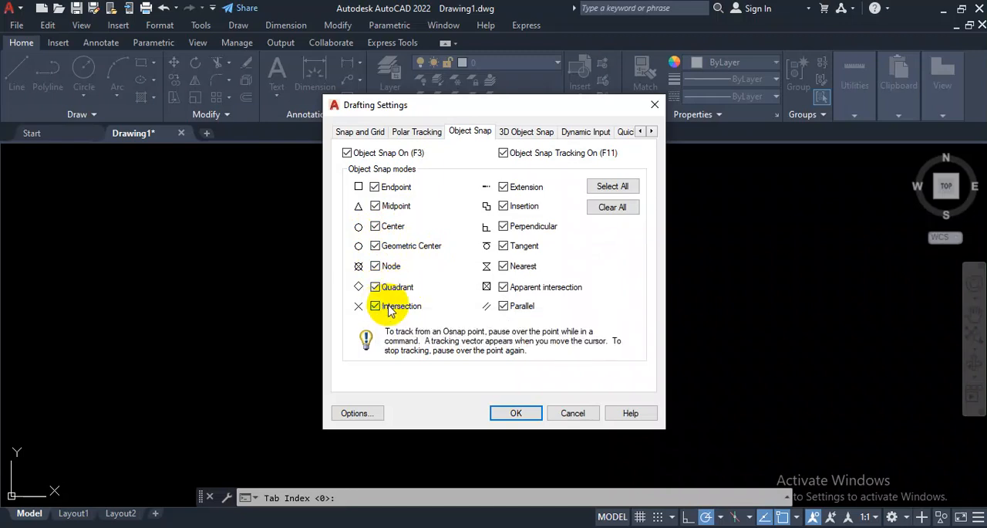
pyautogui.click(505, 208)
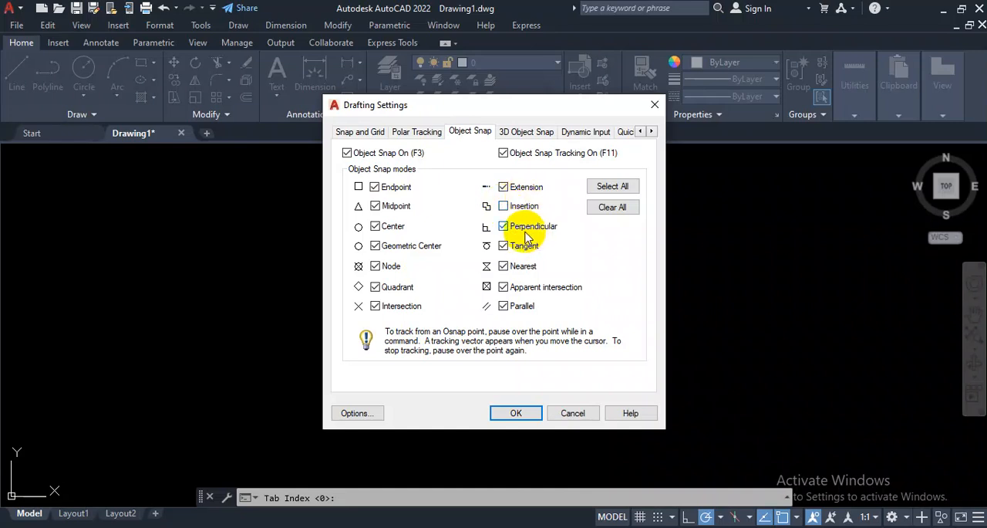
pyautogui.click(503, 246)
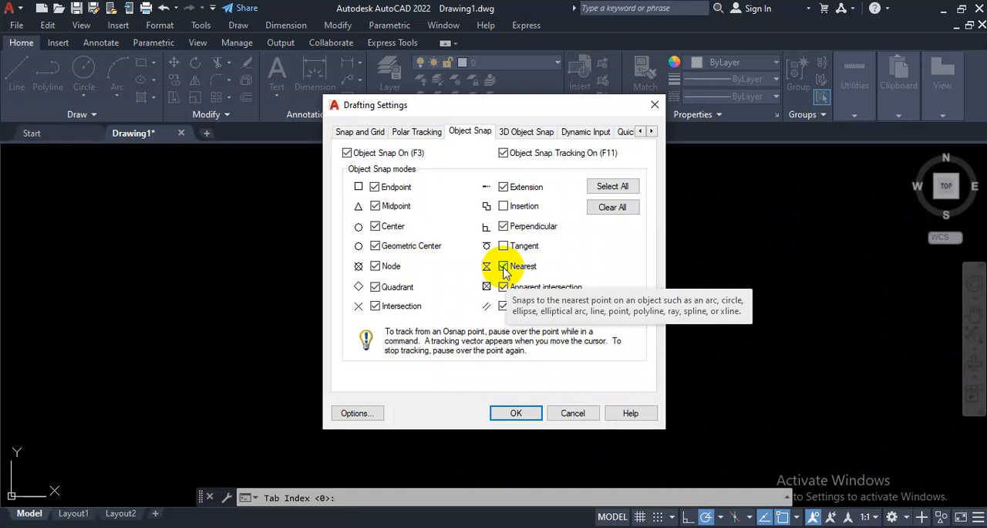
pyautogui.click(504, 267)
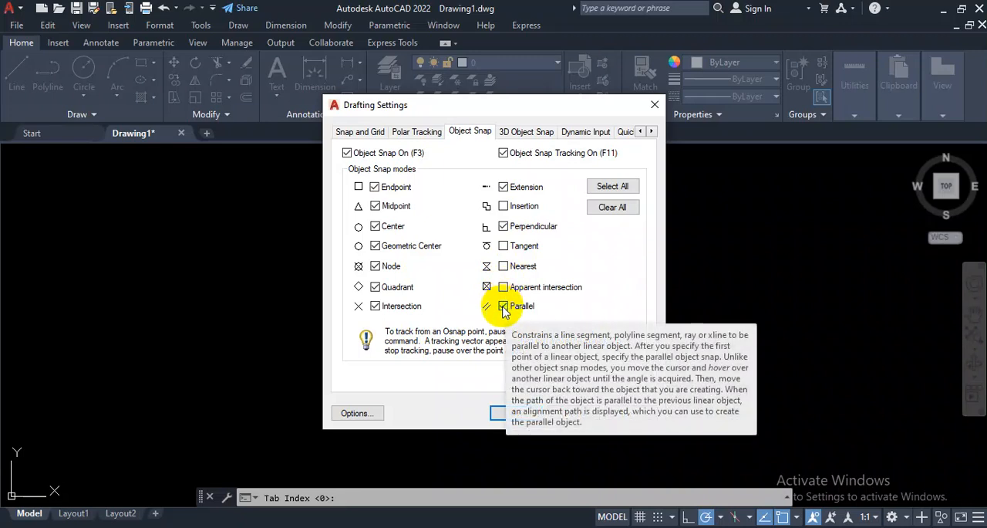
pyautogui.click(504, 306)
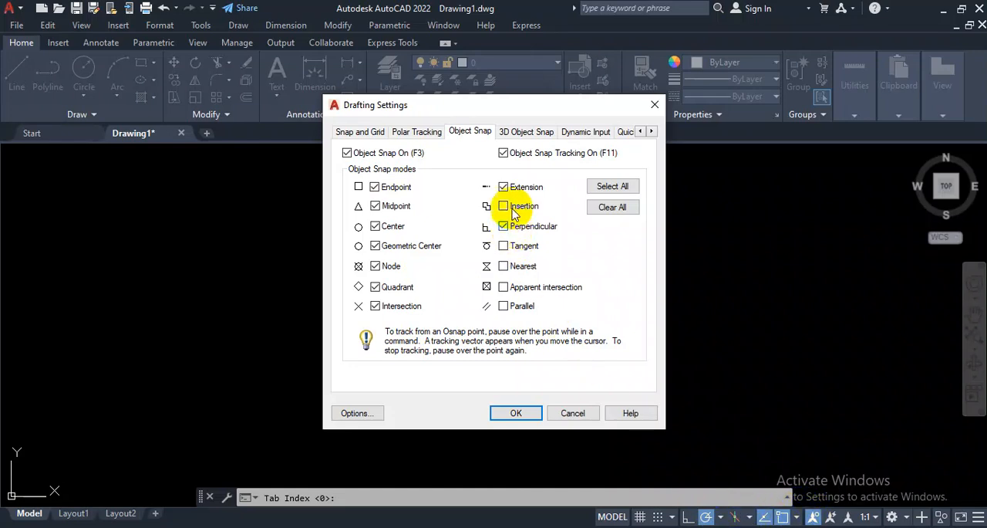
pyautogui.click(518, 413)
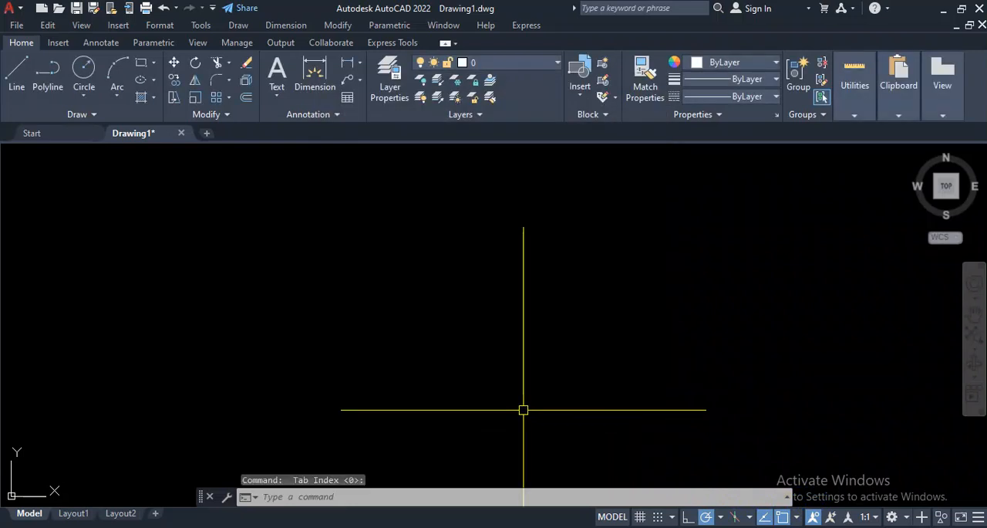
pyautogui.click(705, 236)
pyautogui.click(561, 312)
pyautogui.click(761, 236)
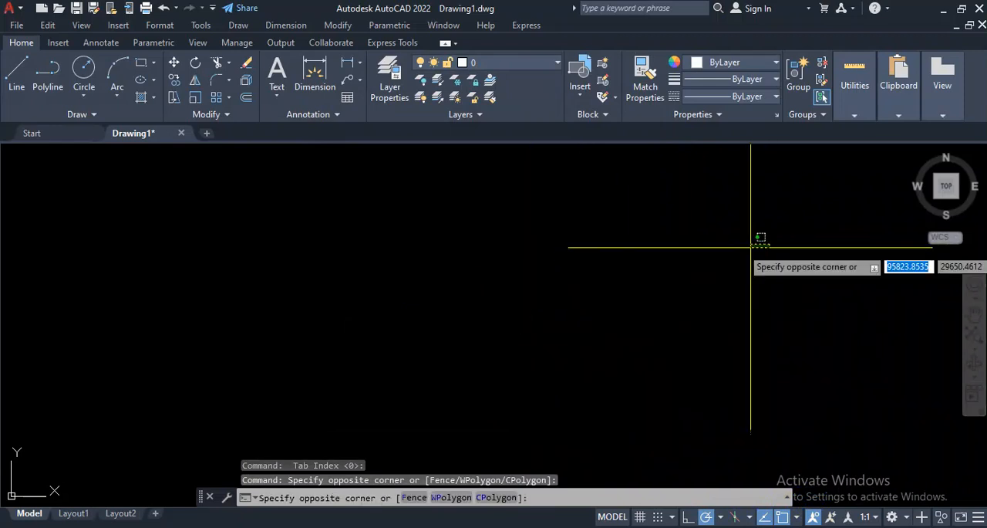
pyautogui.click(640, 269)
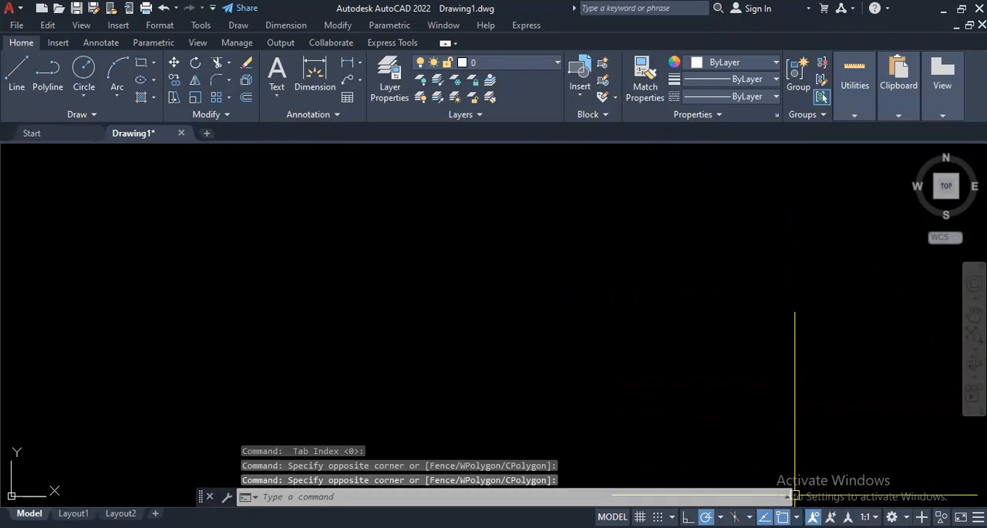
# Step: Switch object snap off and back on
pyautogui.click(786, 519)
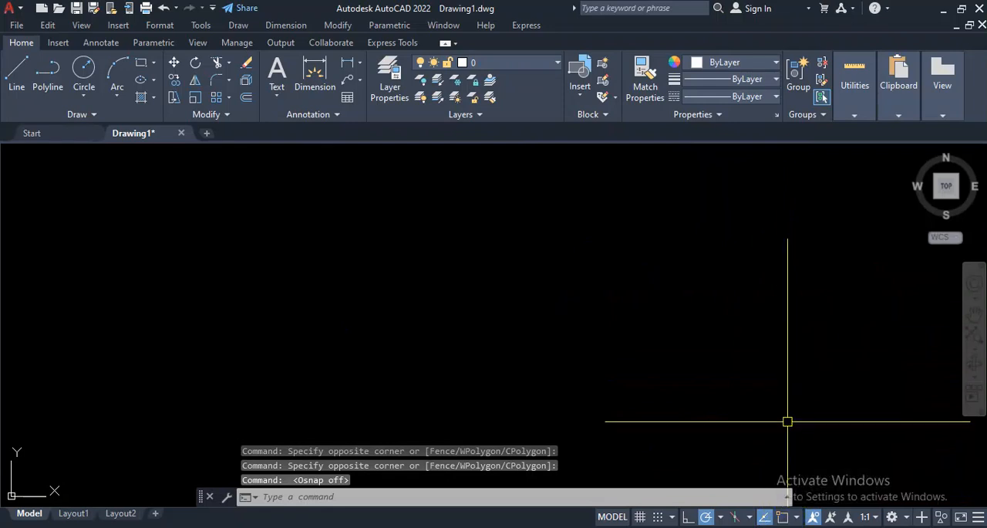
pyautogui.click(784, 517)
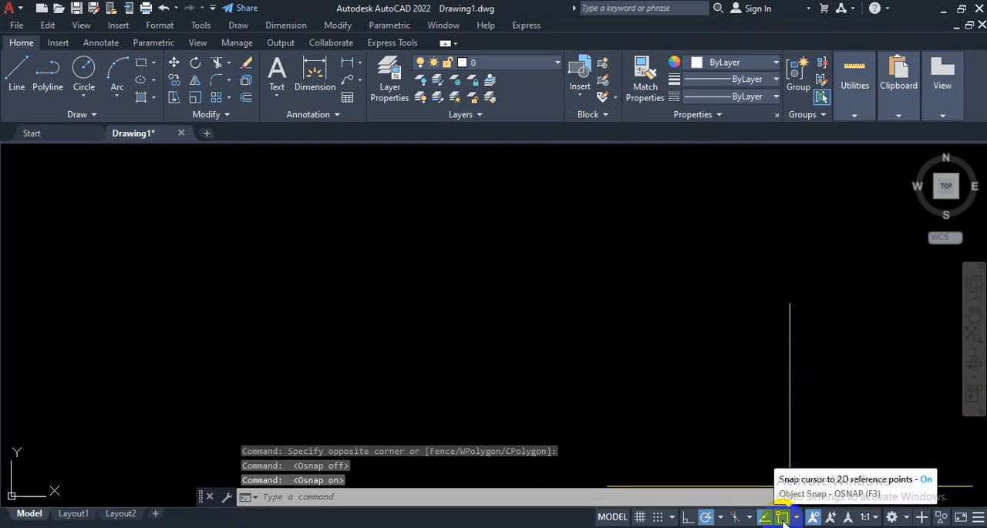
pyautogui.click(601, 217)
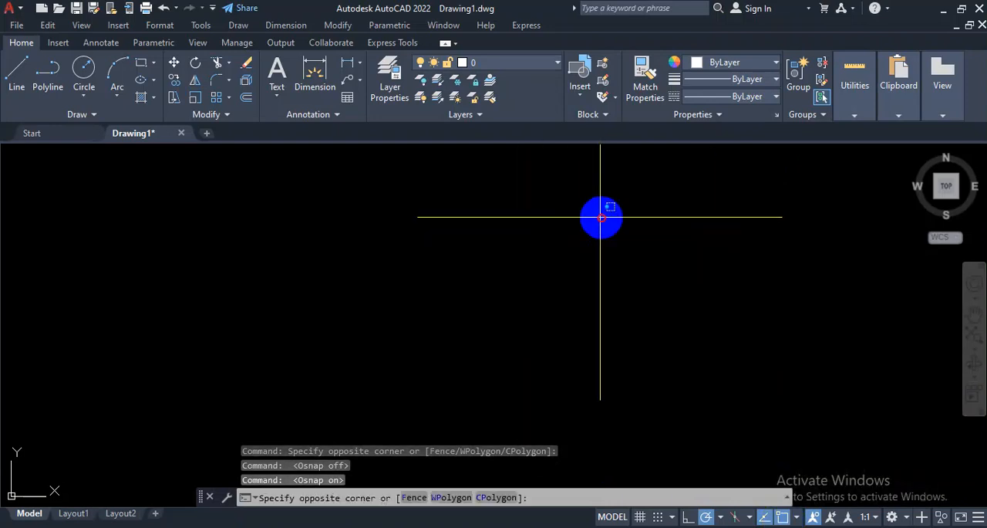
pyautogui.click(474, 264)
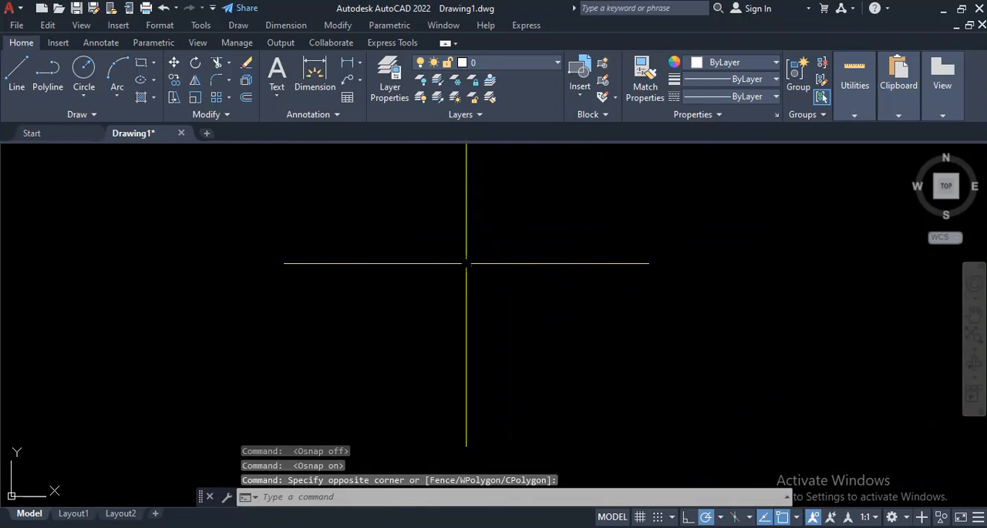
pyautogui.click(575, 199)
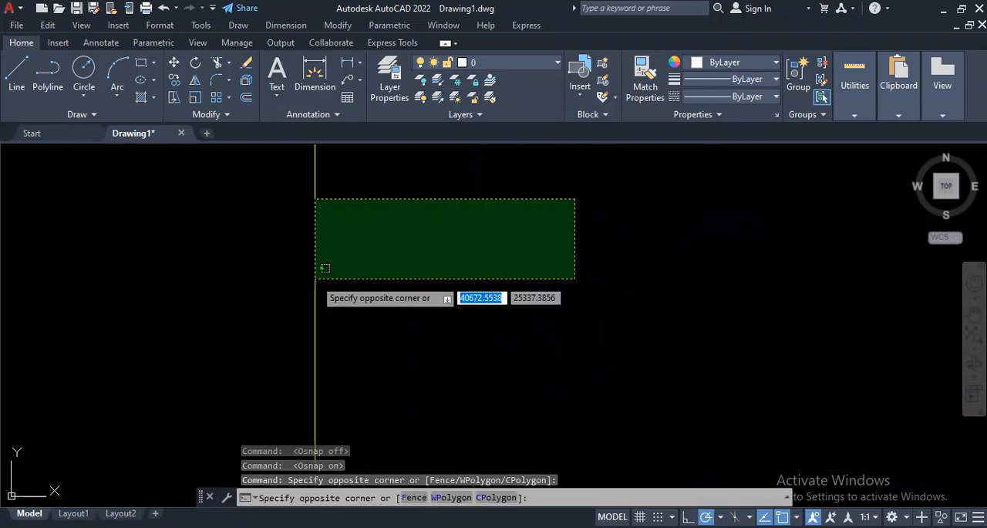
pyautogui.click(316, 278)
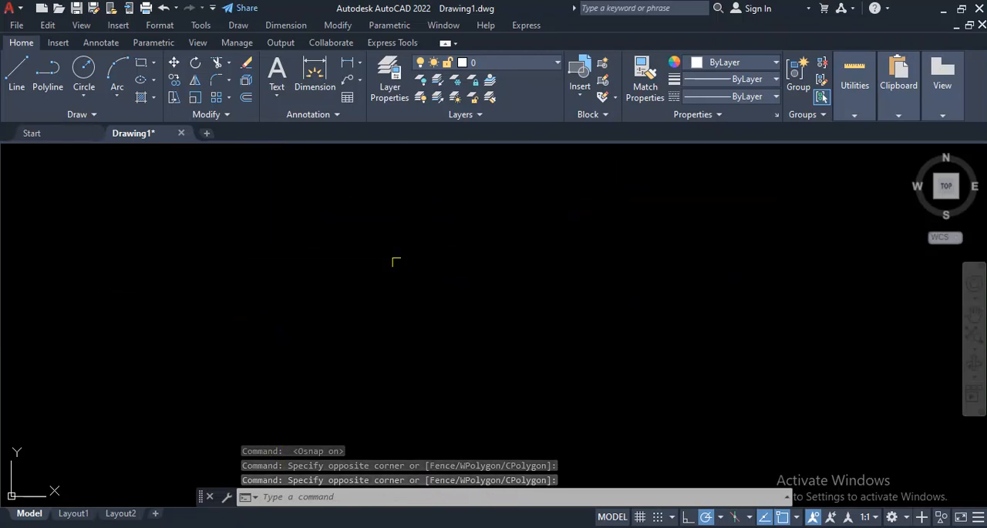
pyautogui.click(468, 192)
pyautogui.click(327, 285)
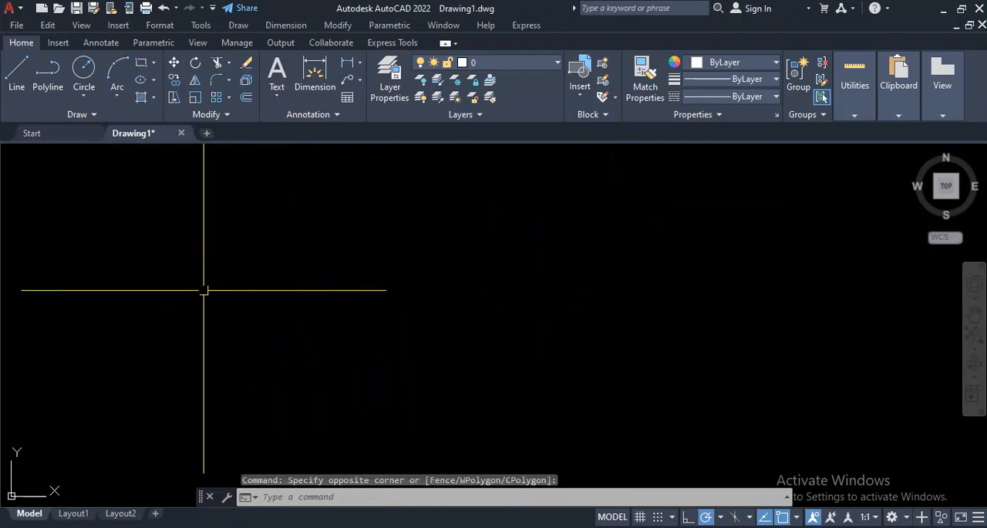
pyautogui.click(54, 74)
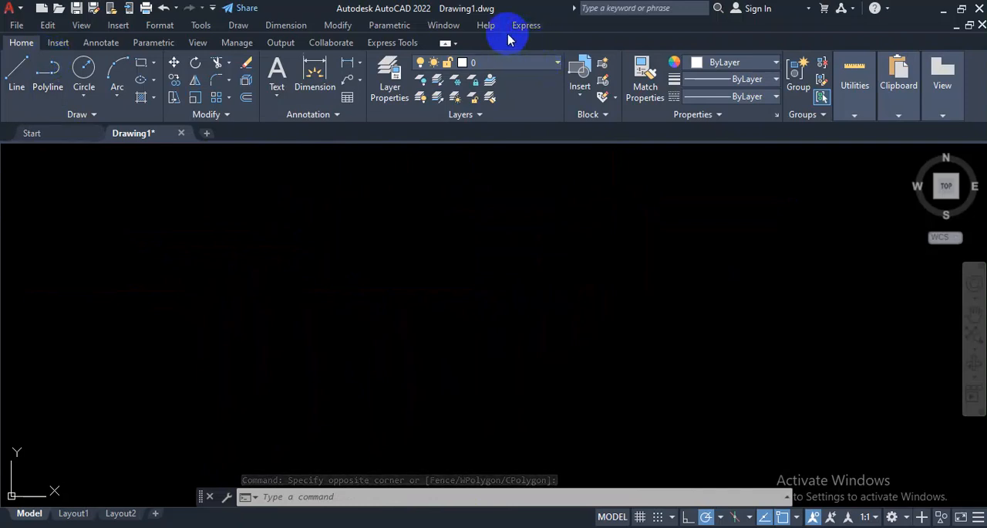
pyautogui.click(458, 28)
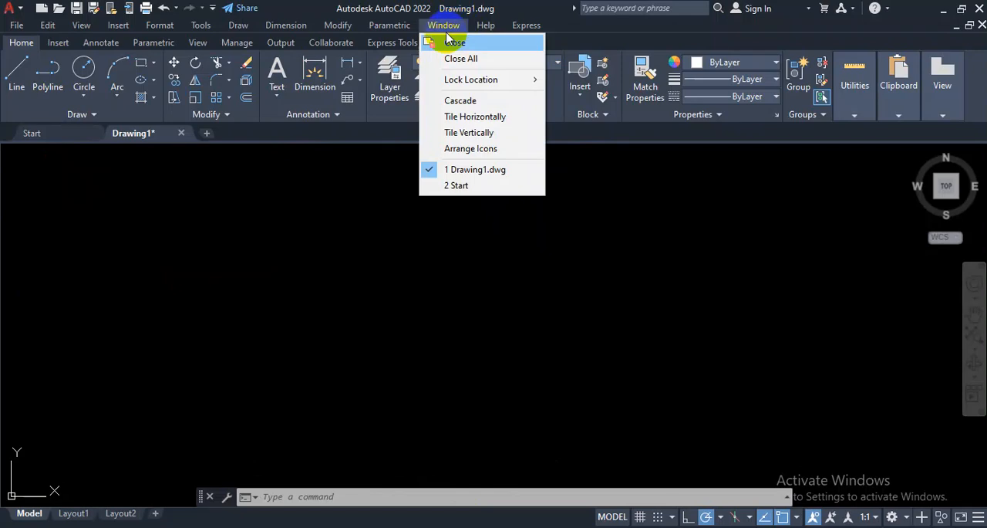
pyautogui.click(380, 235)
pyautogui.click(129, 155)
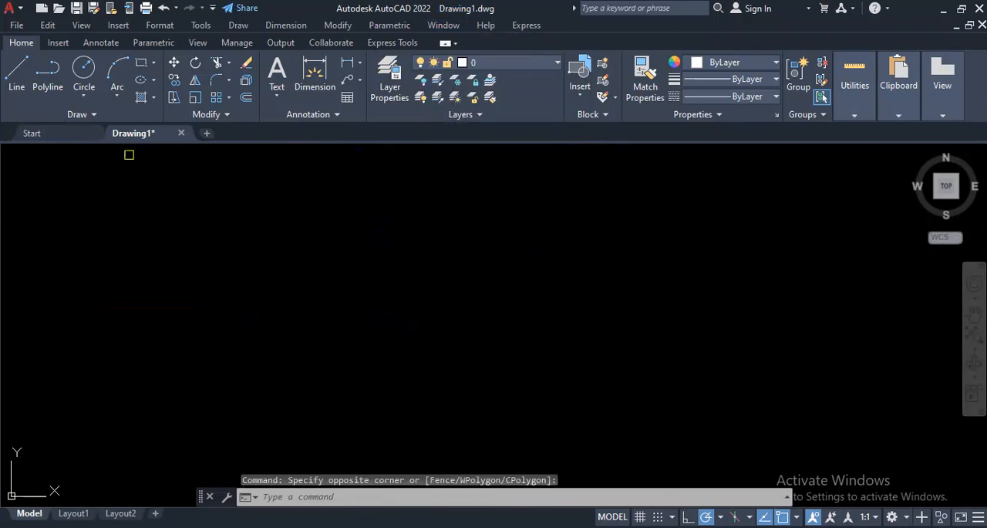
pyautogui.click(20, 9)
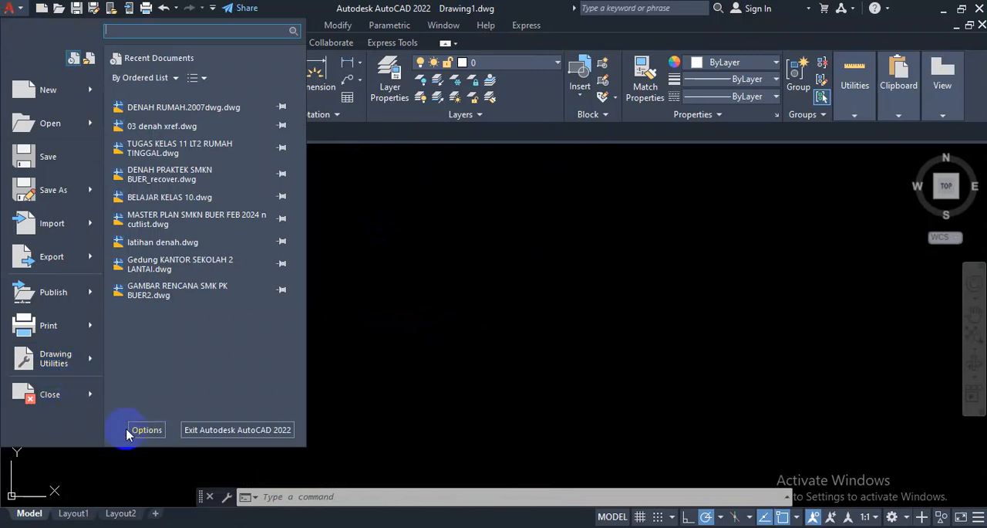
pyautogui.click(145, 431)
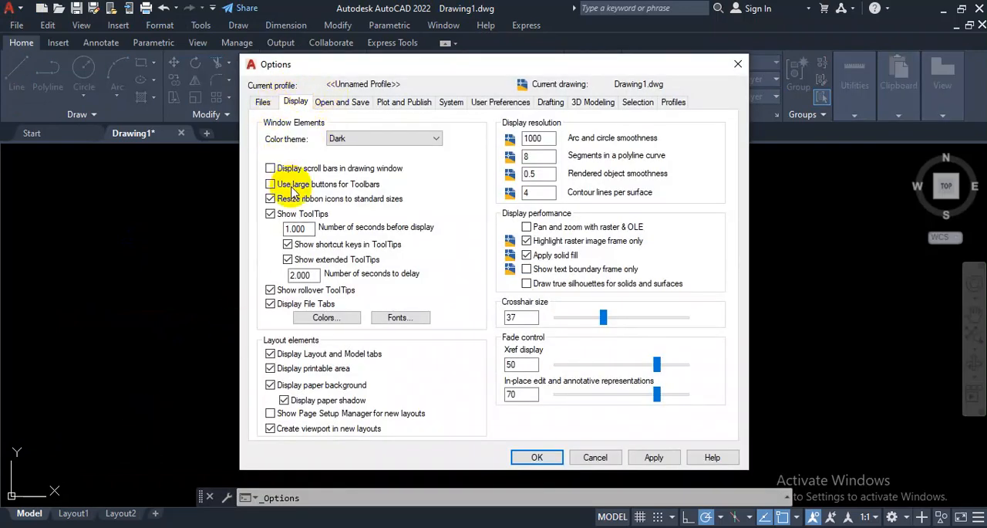
pyautogui.click(739, 64)
pyautogui.click(513, 234)
pyautogui.click(438, 278)
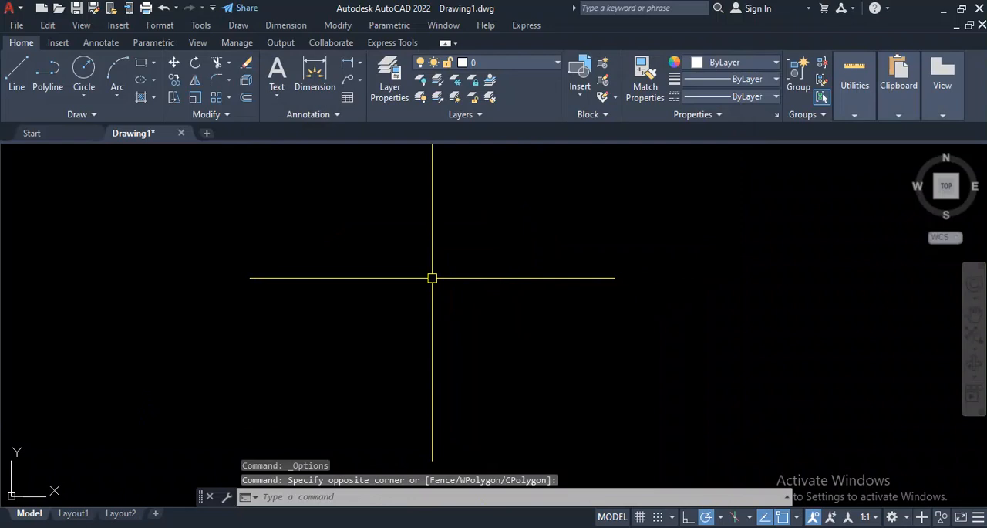
# Step: Open the program options and set the crosshair size to 31
pyautogui.write('op')
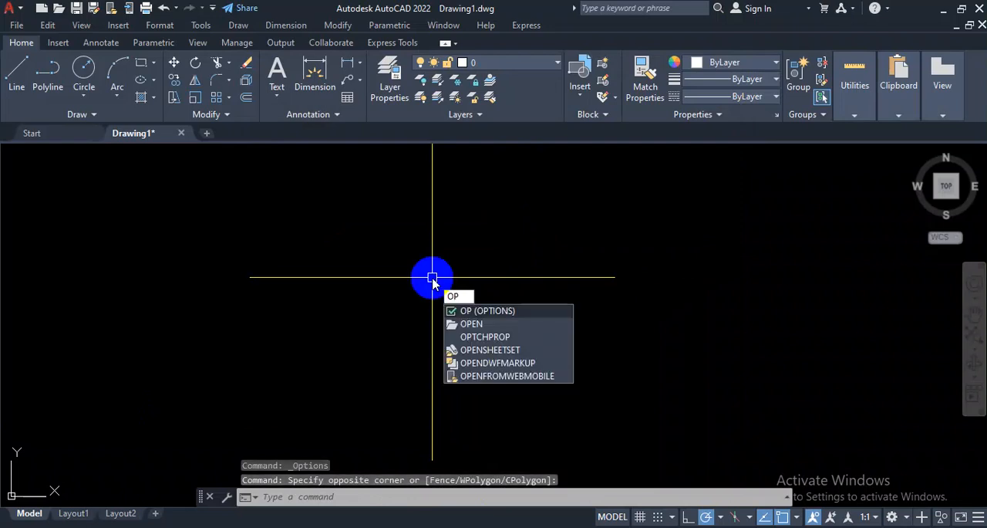
pyautogui.click(488, 310)
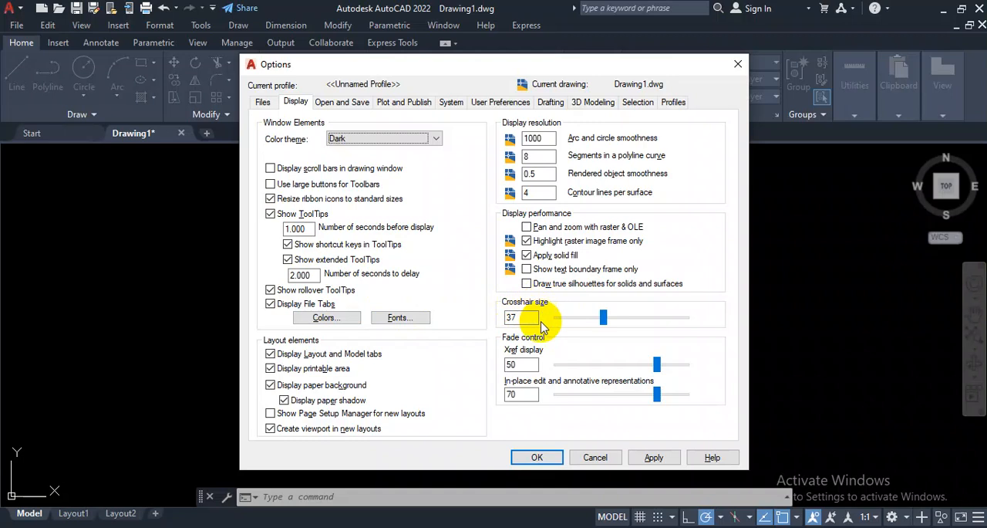
pyautogui.moveTo(603, 320); pyautogui.dragTo(568, 324)
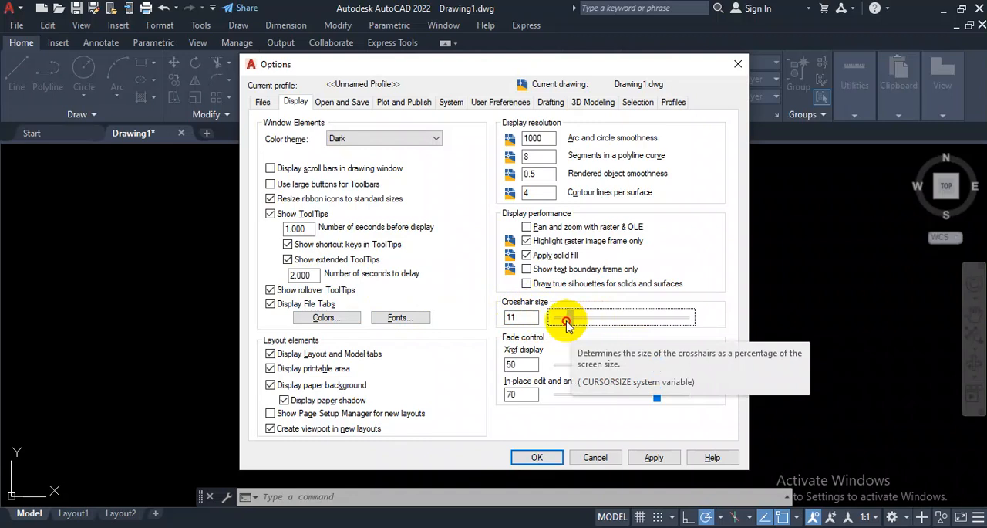
pyautogui.moveTo(567, 324); pyautogui.dragTo(603, 322)
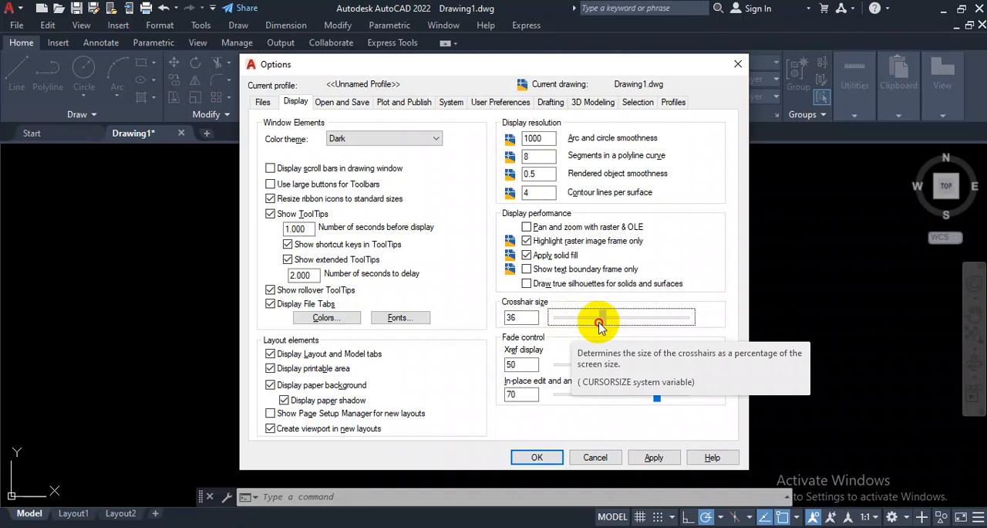
pyautogui.moveTo(600, 324); pyautogui.dragTo(686, 324)
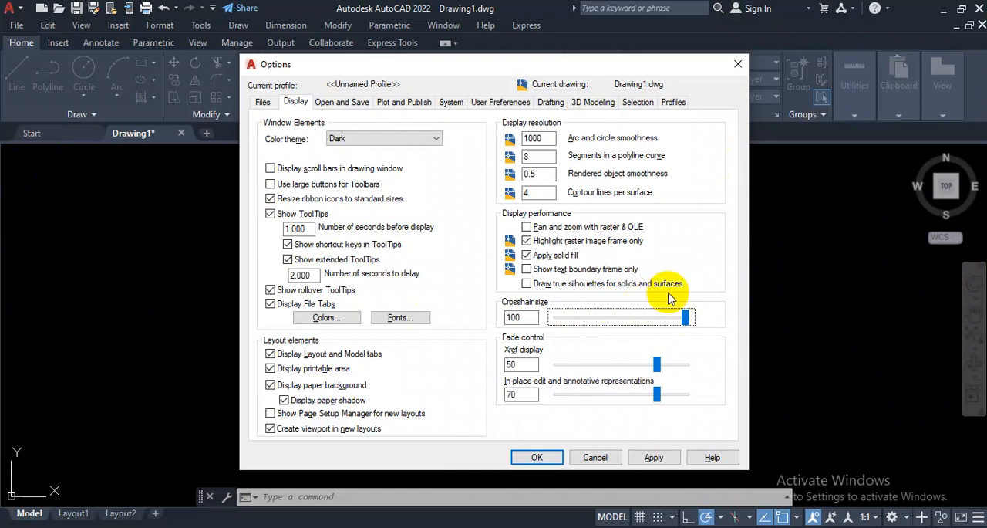
pyautogui.moveTo(686, 317); pyautogui.dragTo(593, 321)
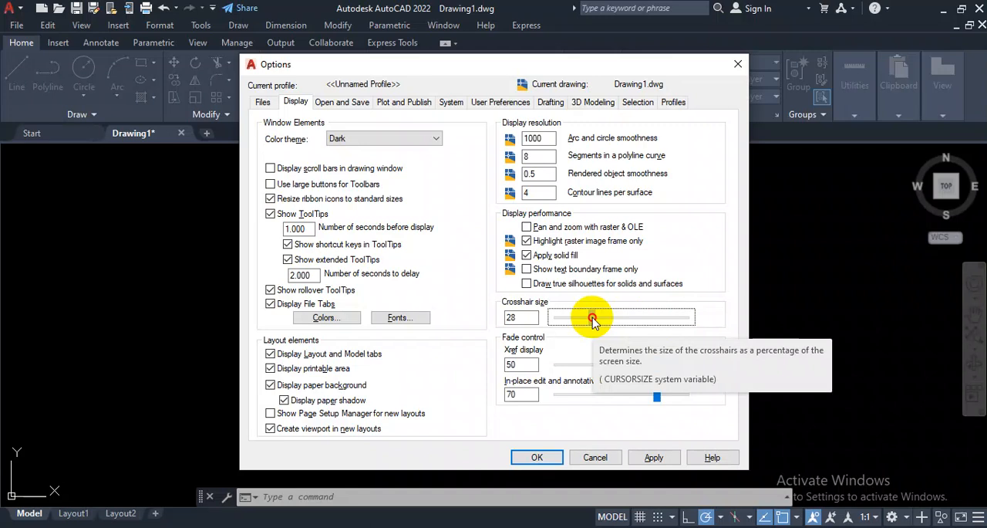
pyautogui.moveTo(593, 321)
pyautogui.mouseDown()
pyautogui.moveTo(580, 321)
pyautogui.moveTo(592, 323)
pyautogui.mouseUp()
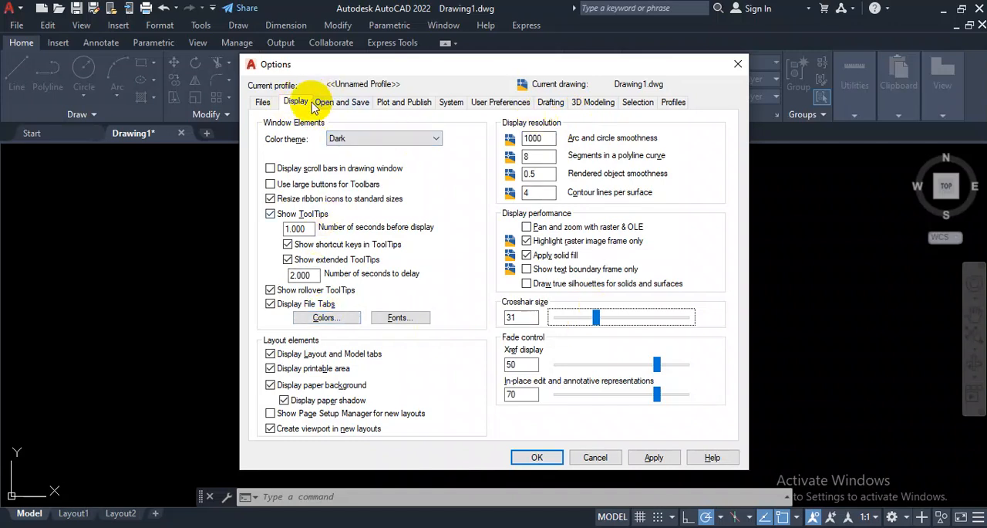
# Step: Open the drawing window colors and choose Black for the 2D model space uniform background
pyautogui.click(325, 318)
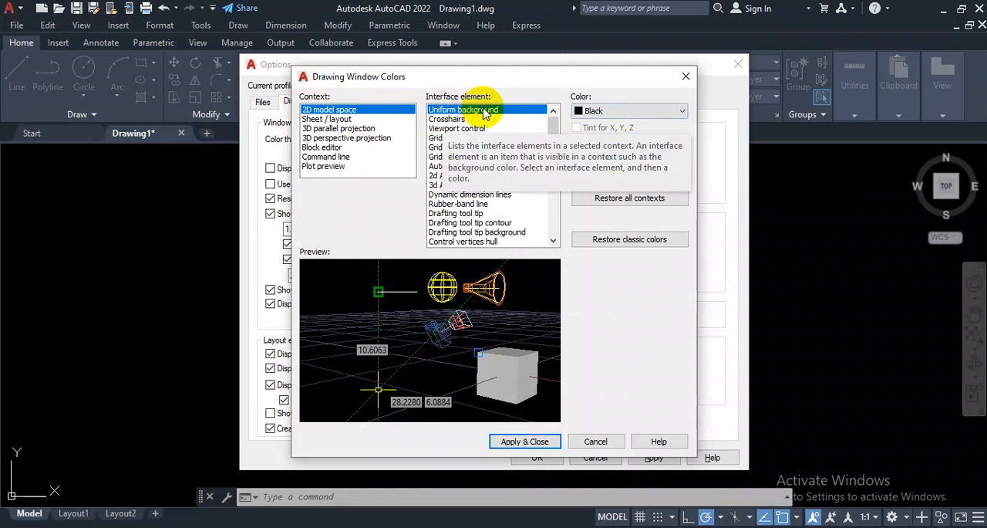
pyautogui.click(609, 112)
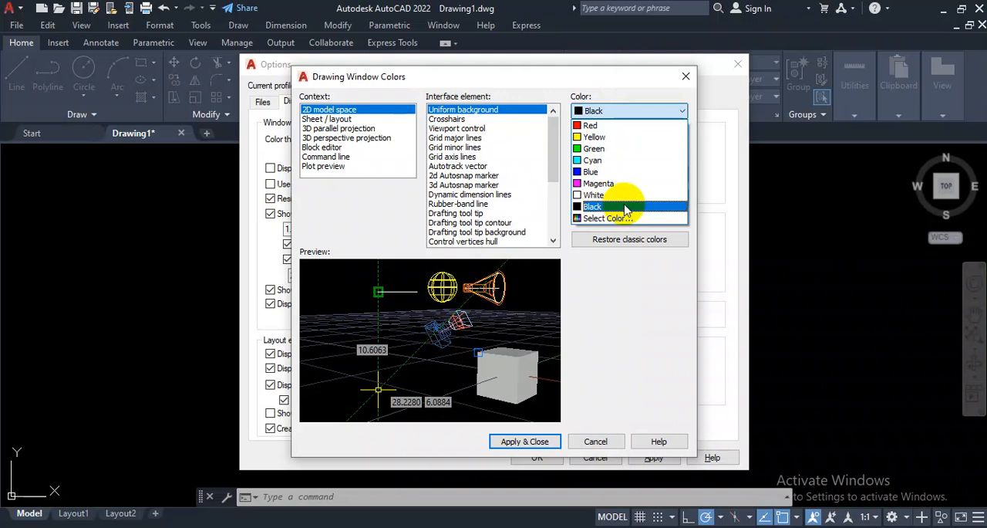
pyautogui.click(618, 113)
pyautogui.click(622, 112)
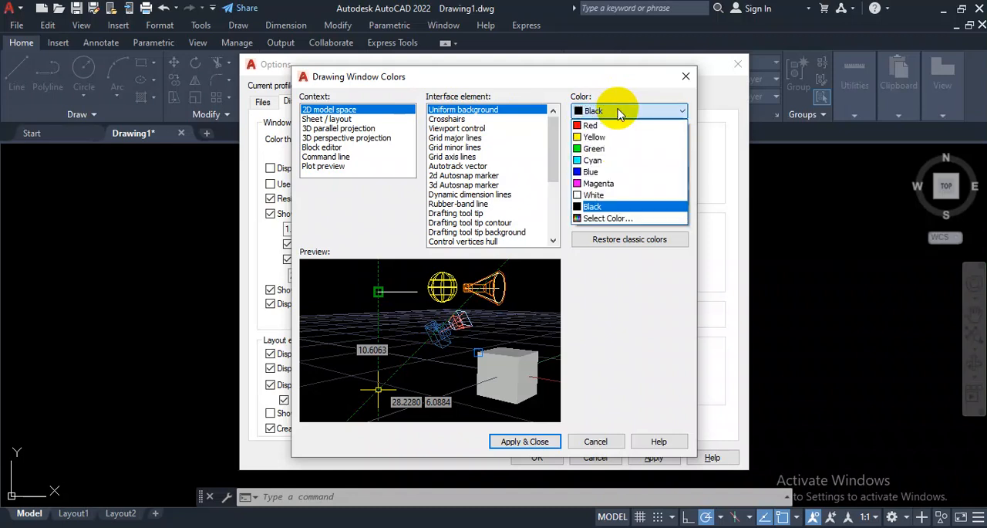
pyautogui.click(606, 207)
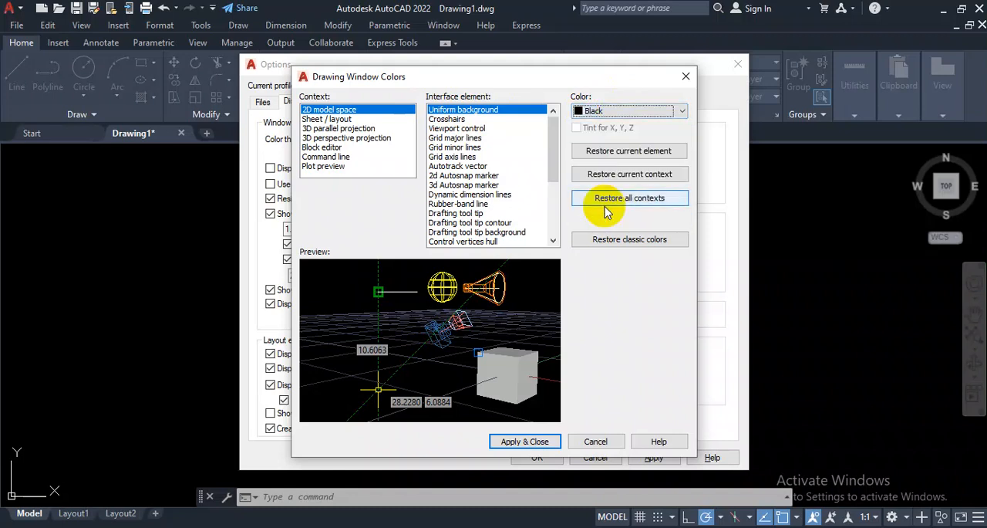
# Step: Try green for the 2D model space crosshairs, set them back to yellow and apply the window colors
pyautogui.click(451, 120)
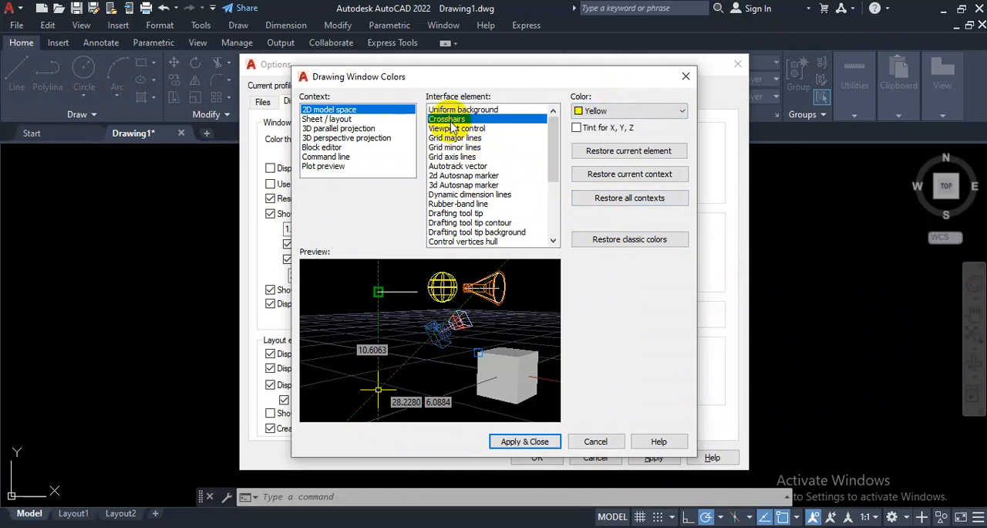
pyautogui.click(641, 116)
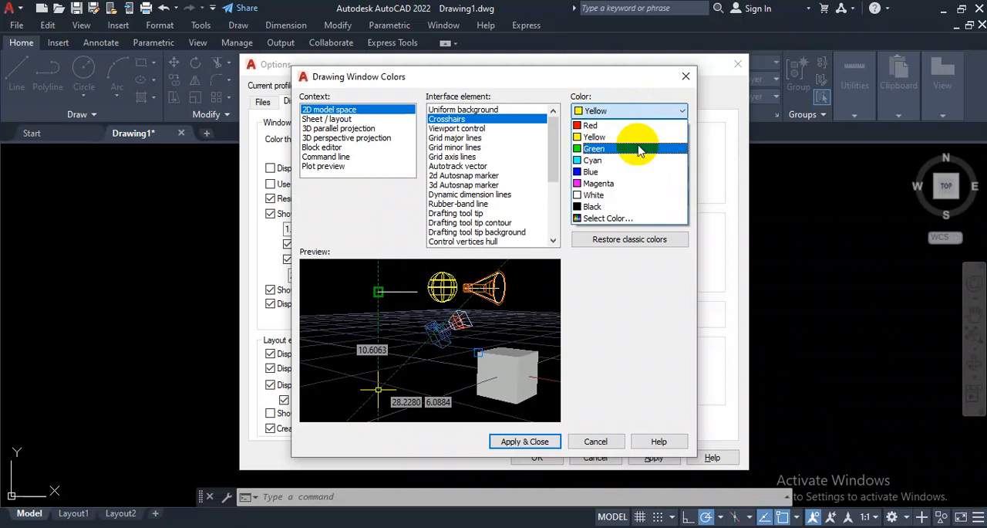
pyautogui.click(639, 149)
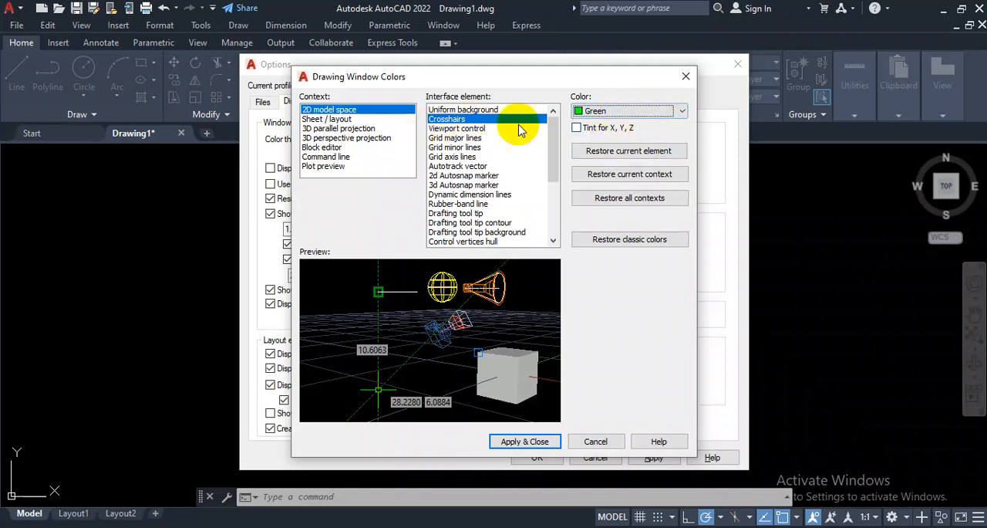
pyautogui.click(615, 111)
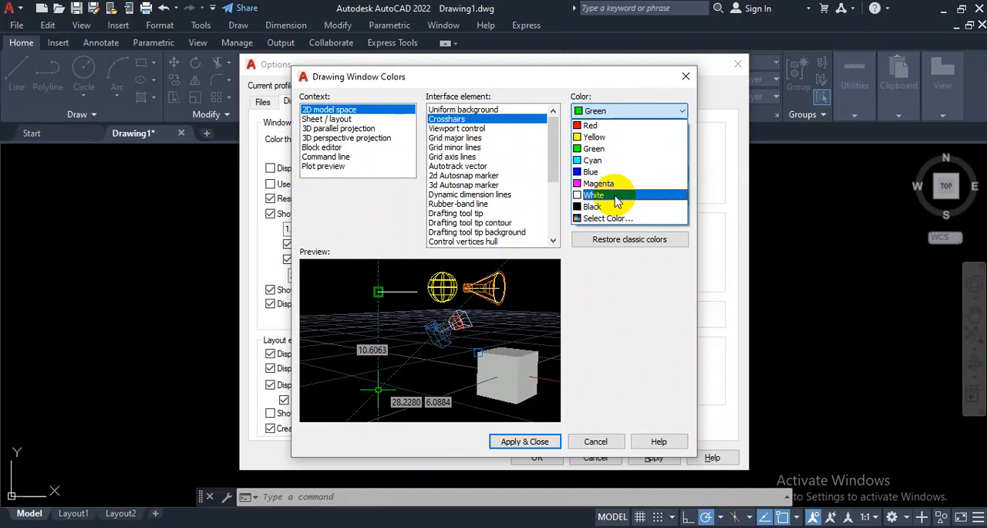
pyautogui.click(616, 138)
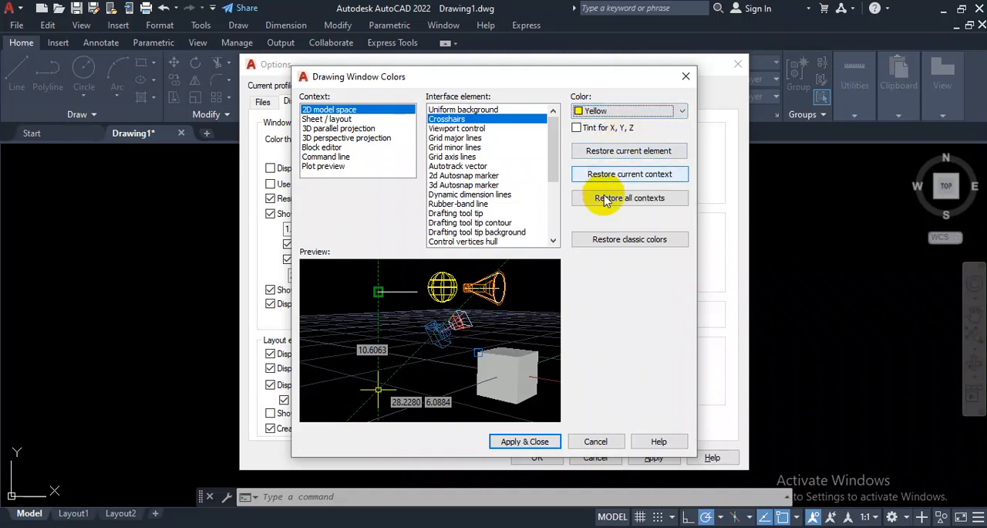
pyautogui.click(536, 445)
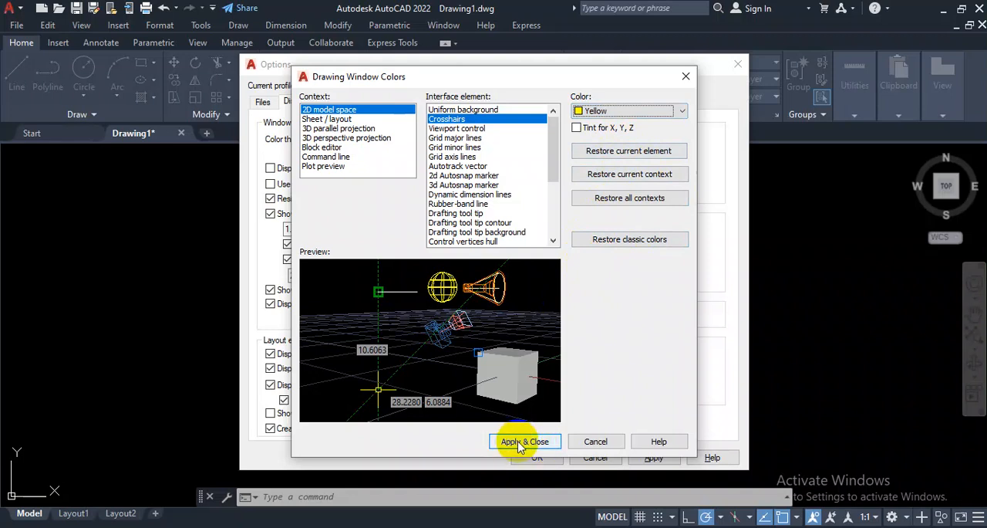
pyautogui.click(519, 446)
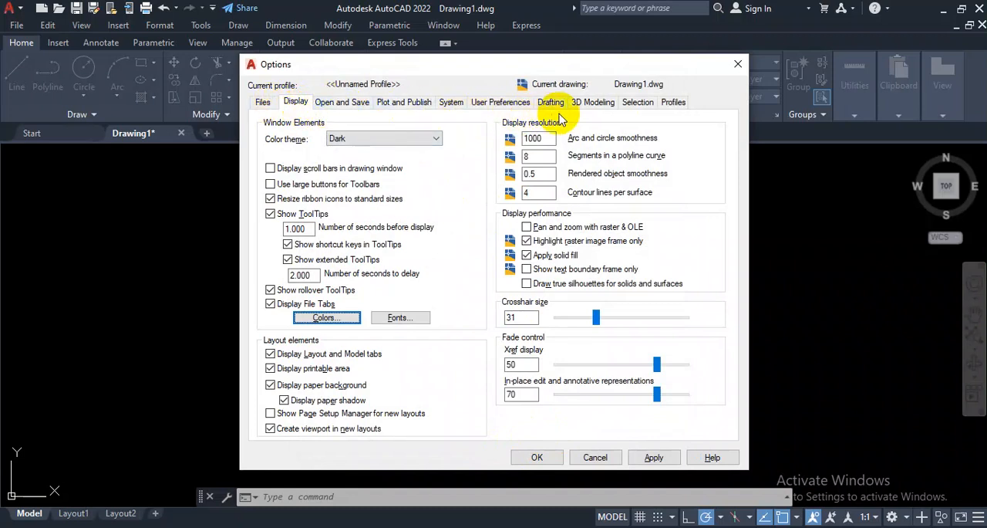
# Step: Try a much larger pickbox in the selection options and return it to its original size
pyautogui.click(637, 104)
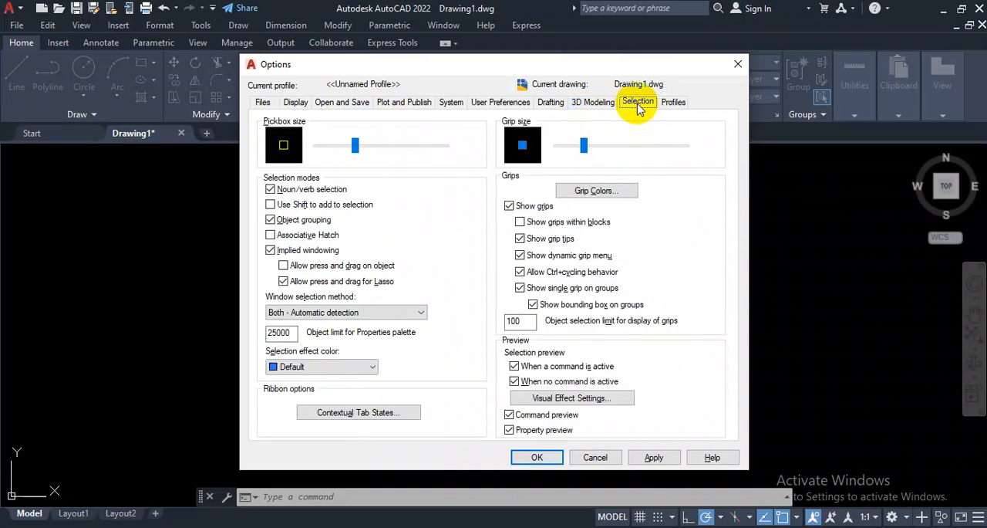
pyautogui.moveTo(355, 147); pyautogui.dragTo(431, 146)
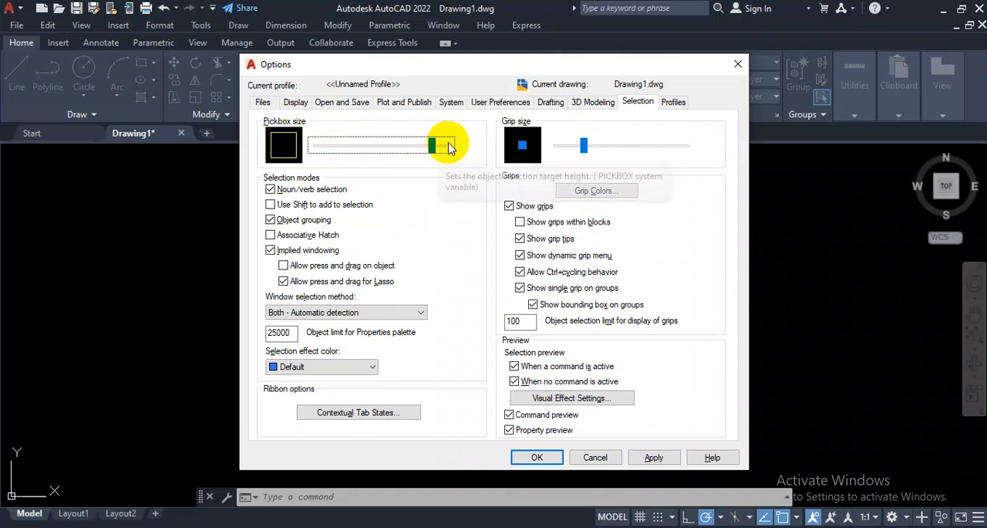
pyautogui.moveTo(433, 149); pyautogui.dragTo(353, 150)
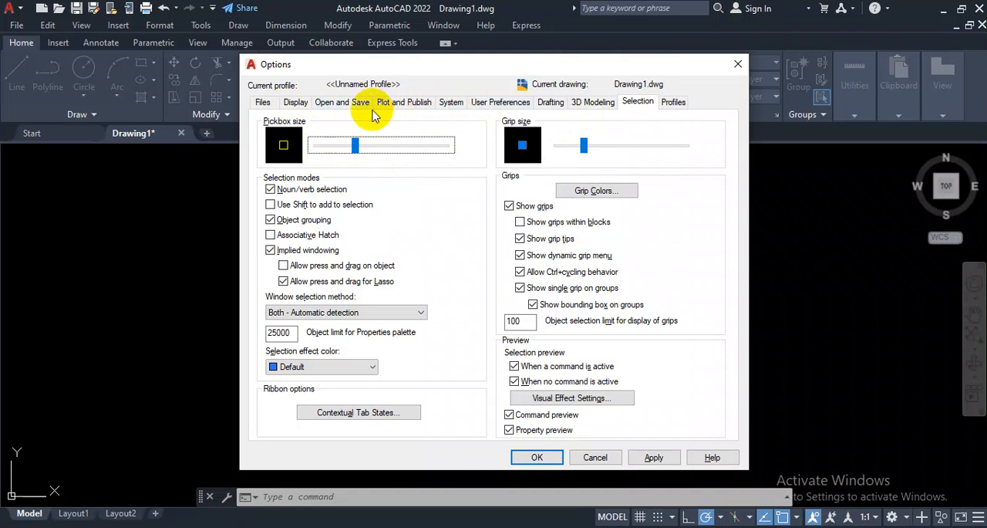
# Step: Review the drafting, system, display and selection options and accept the program options
pyautogui.click(552, 105)
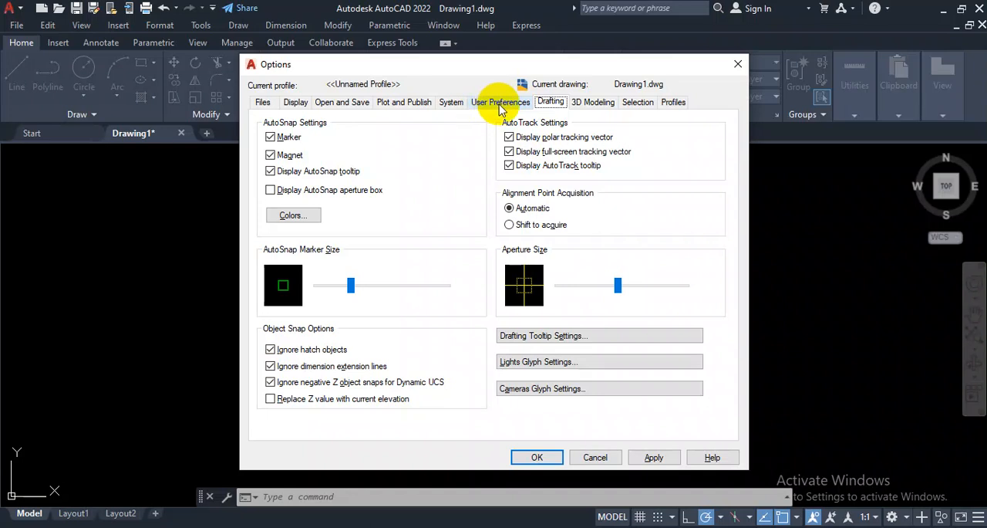
pyautogui.click(482, 108)
pyautogui.click(455, 106)
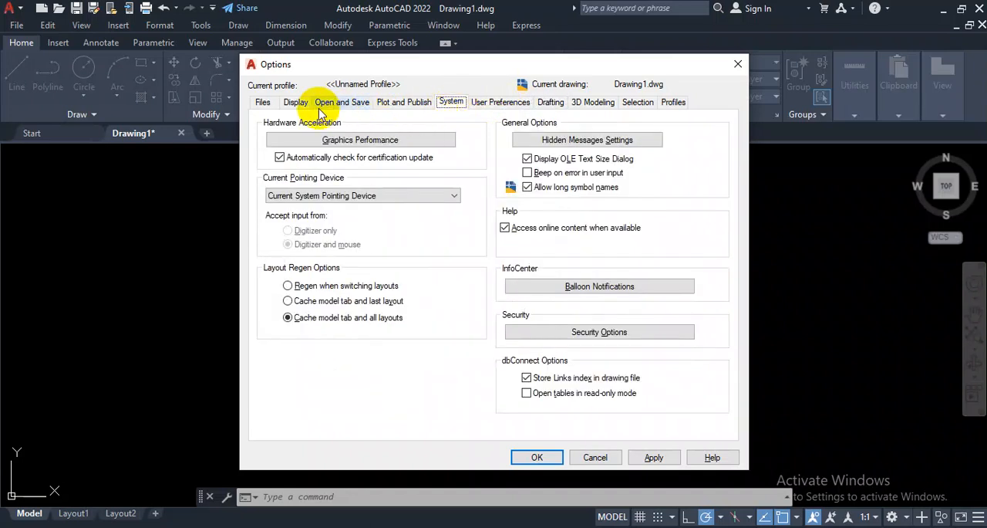
pyautogui.click(295, 103)
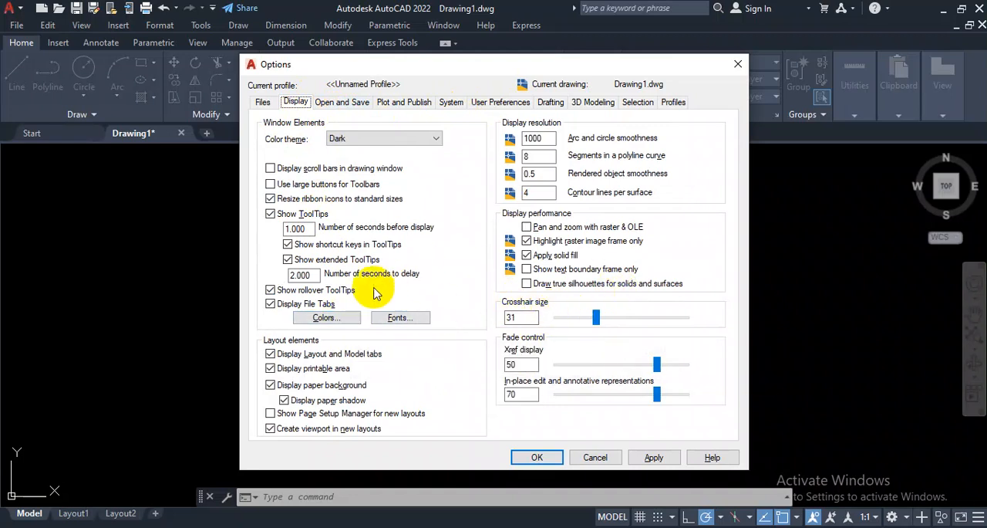
pyautogui.click(638, 102)
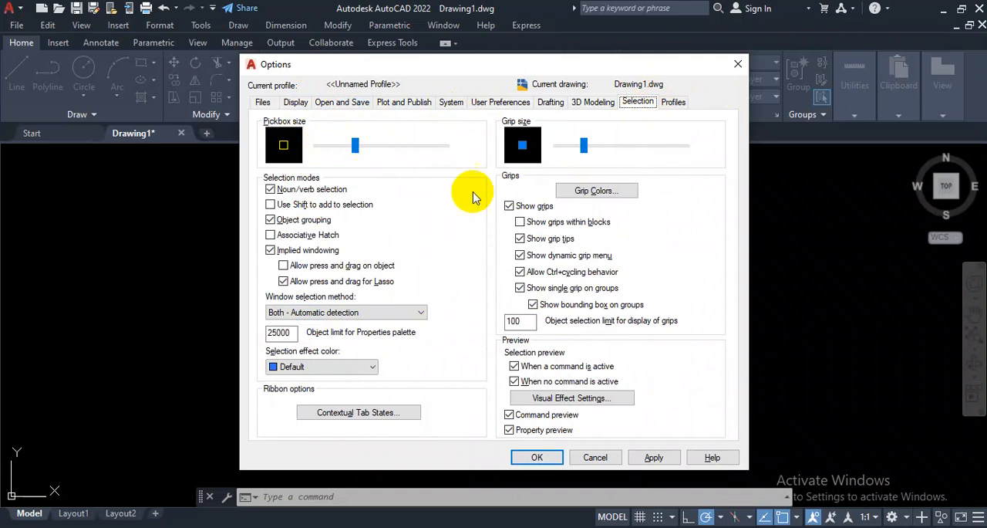
pyautogui.click(538, 457)
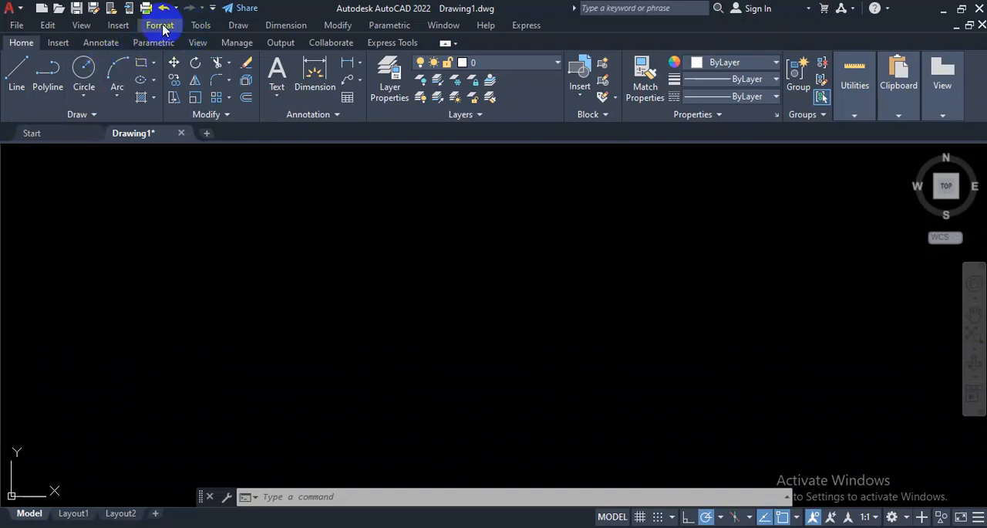
pyautogui.click(196, 29)
pyautogui.moveTo(196, 30)
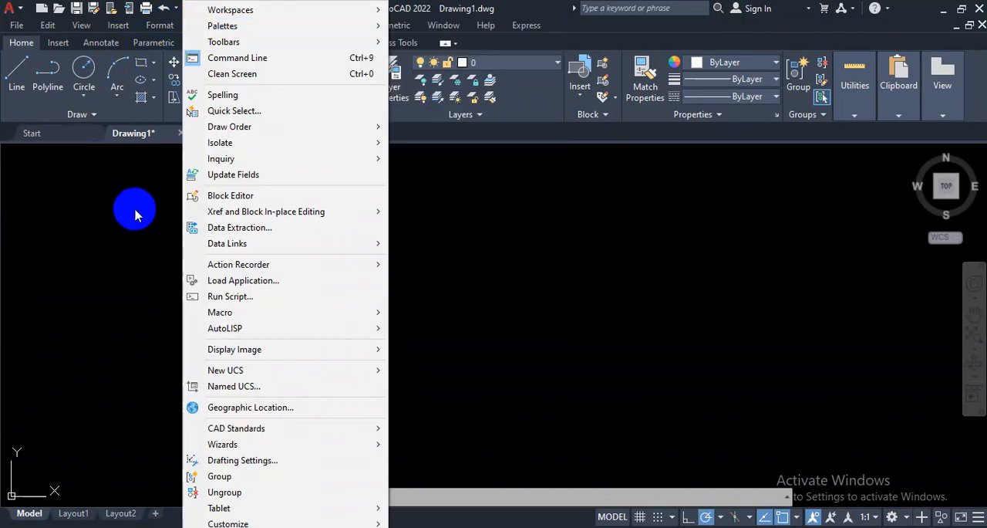
pyautogui.click(135, 215)
pyautogui.click(170, 317)
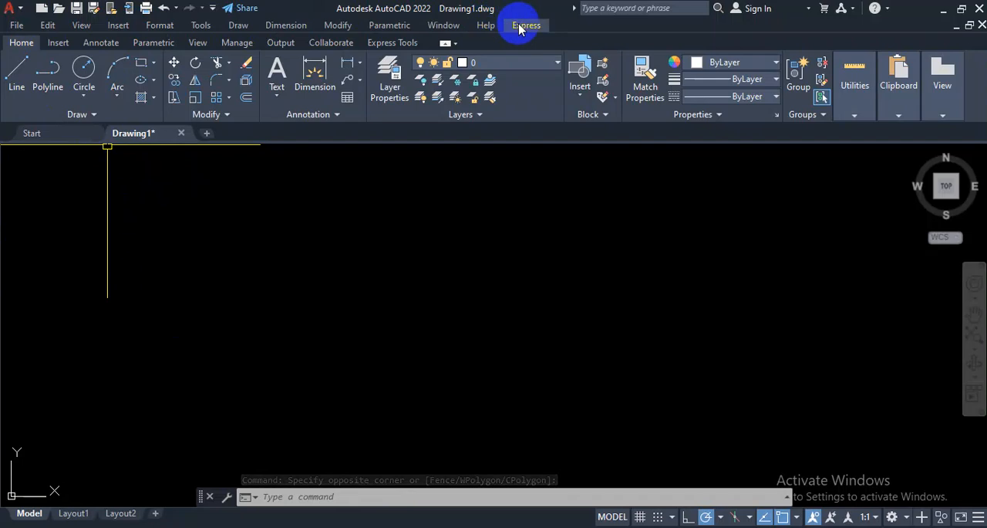
# Step: Hide the menu bar and show it again
pyautogui.click(213, 10)
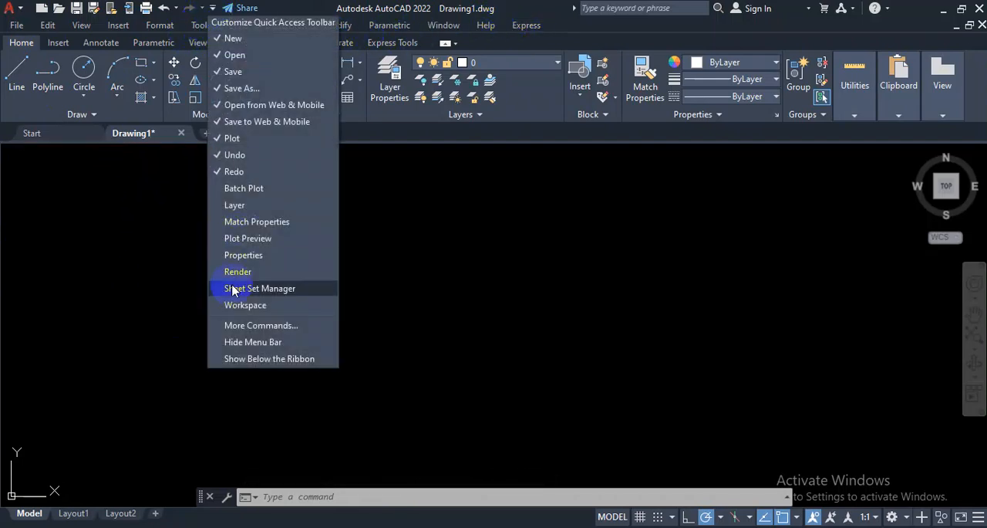
pyautogui.click(221, 346)
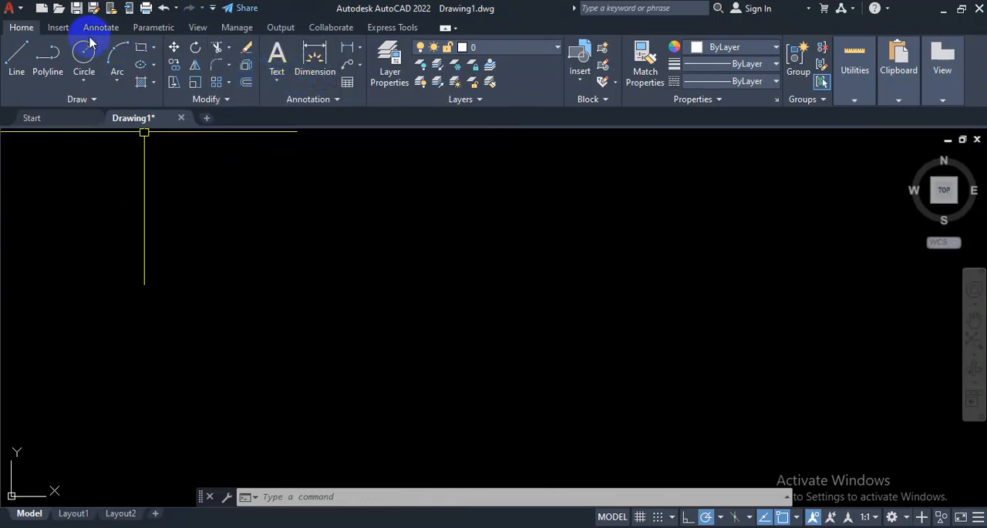
pyautogui.click(213, 10)
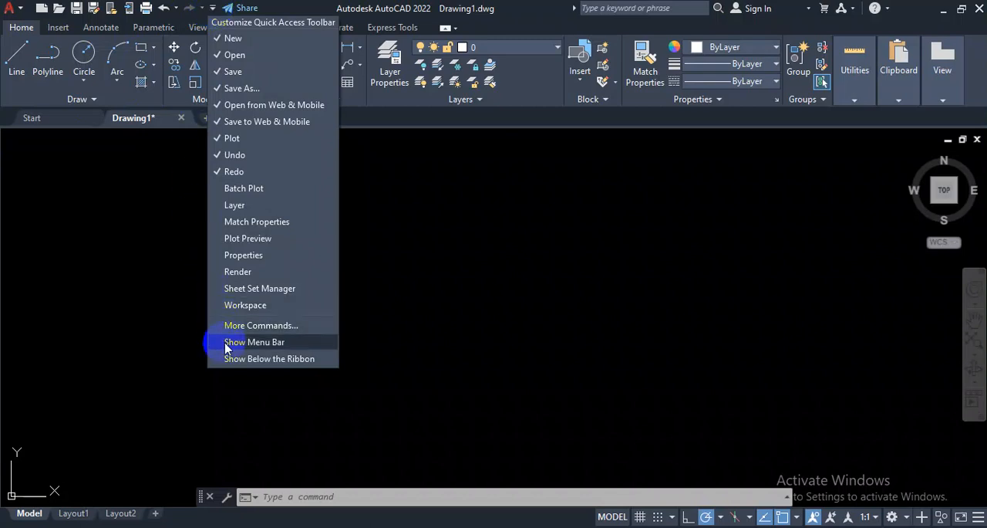
pyautogui.click(253, 342)
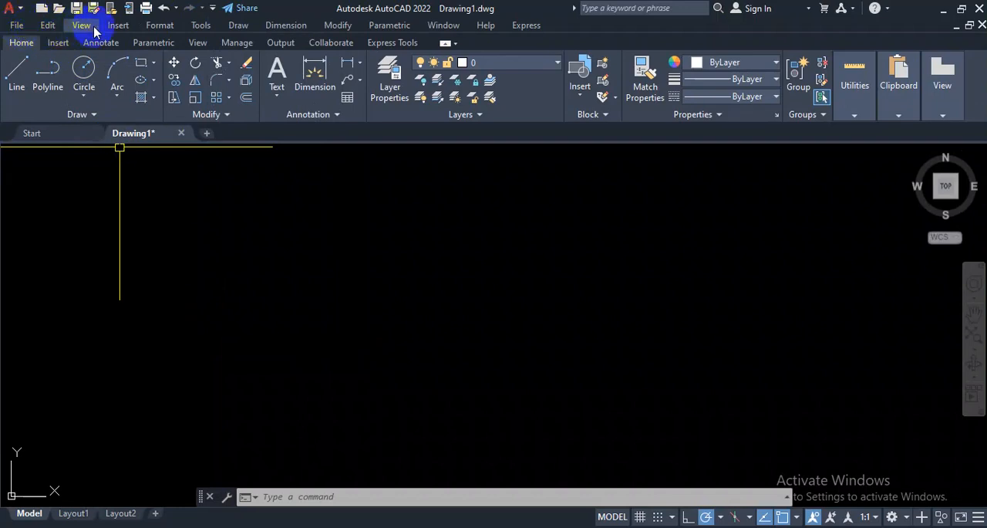
pyautogui.click(280, 31)
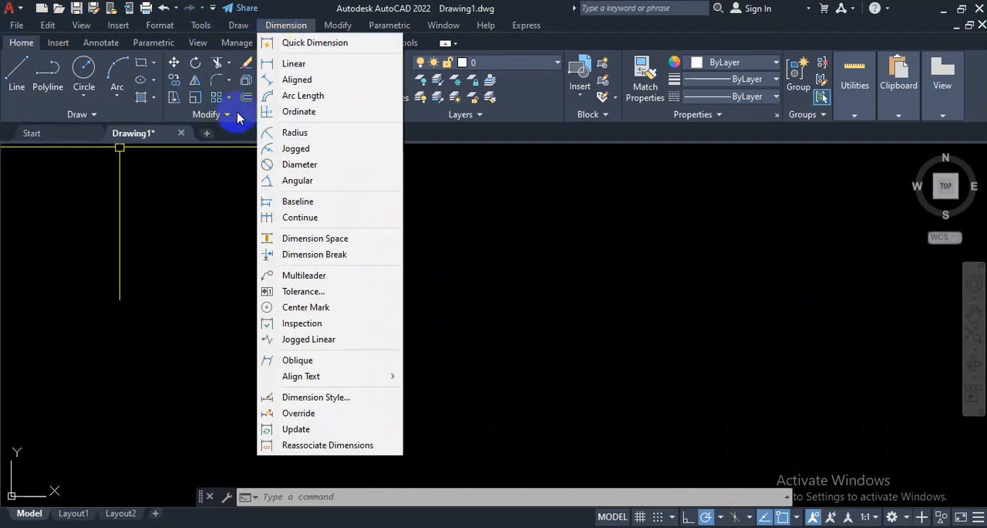
pyautogui.click(213, 227)
pyautogui.click(234, 292)
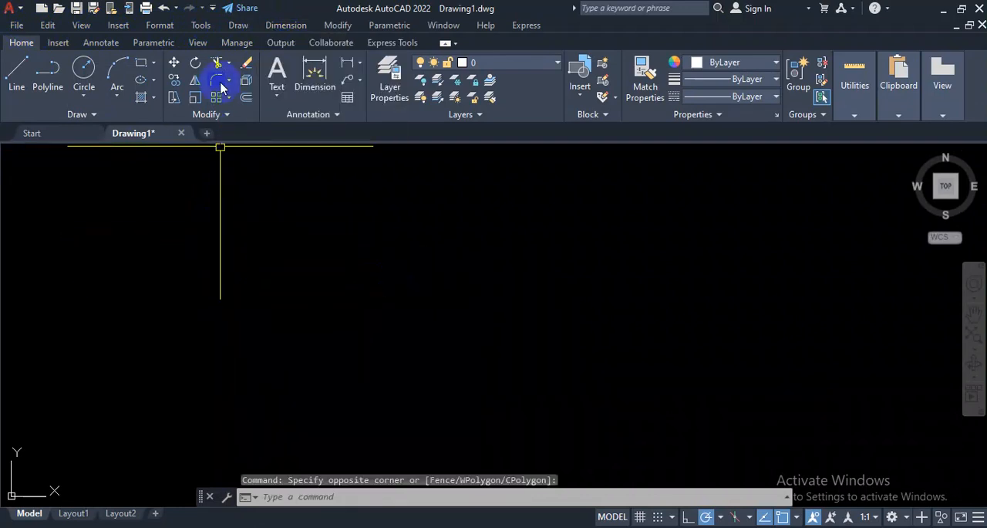
pyautogui.click(203, 25)
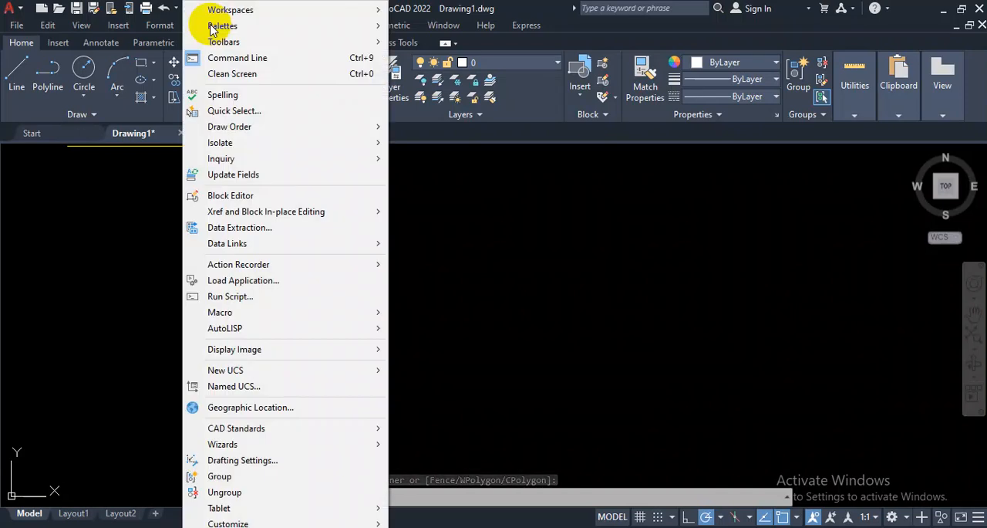
pyautogui.moveTo(212, 43)
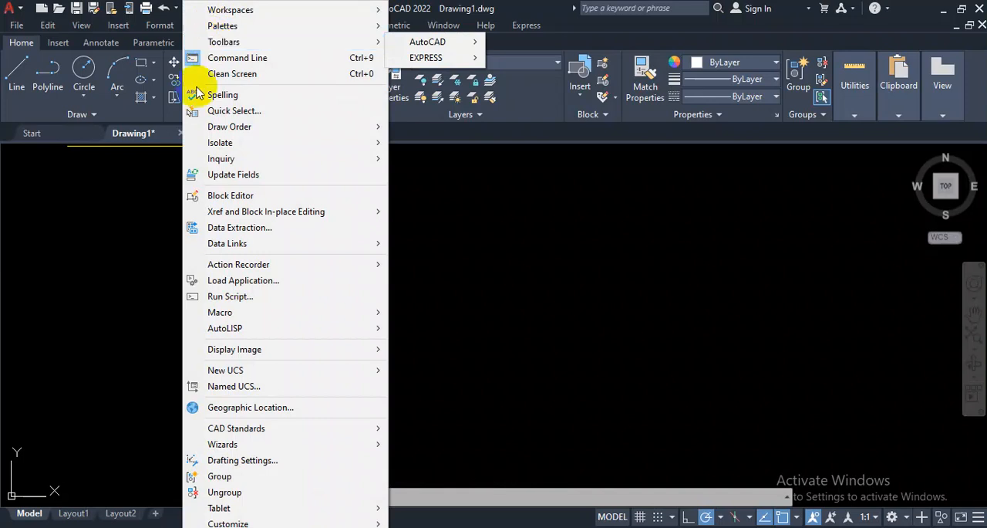
pyautogui.click(139, 228)
pyautogui.click(172, 324)
pyautogui.click(215, 9)
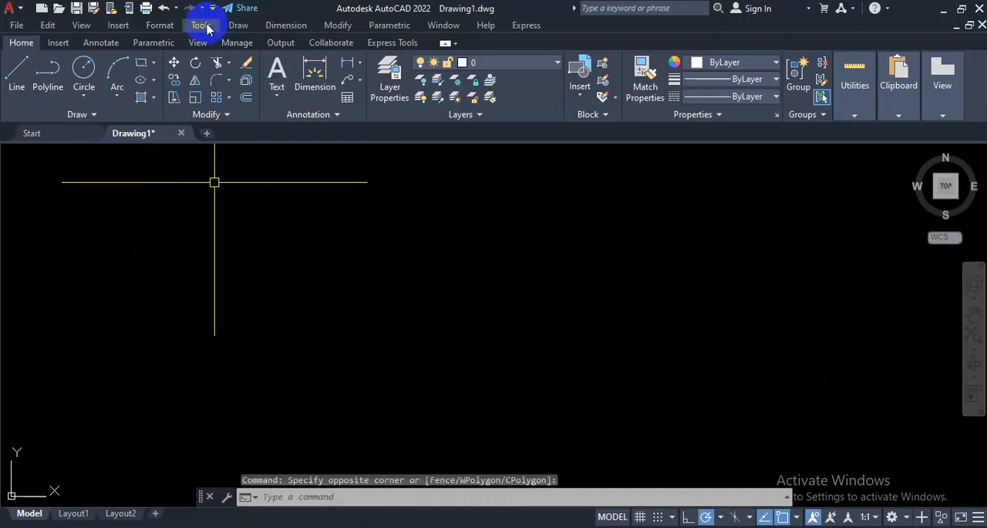
# Step: Show the Dimension toolbar and dock it vertically along the left edge of the drawing area
pyautogui.click(201, 24)
pyautogui.moveTo(222, 43)
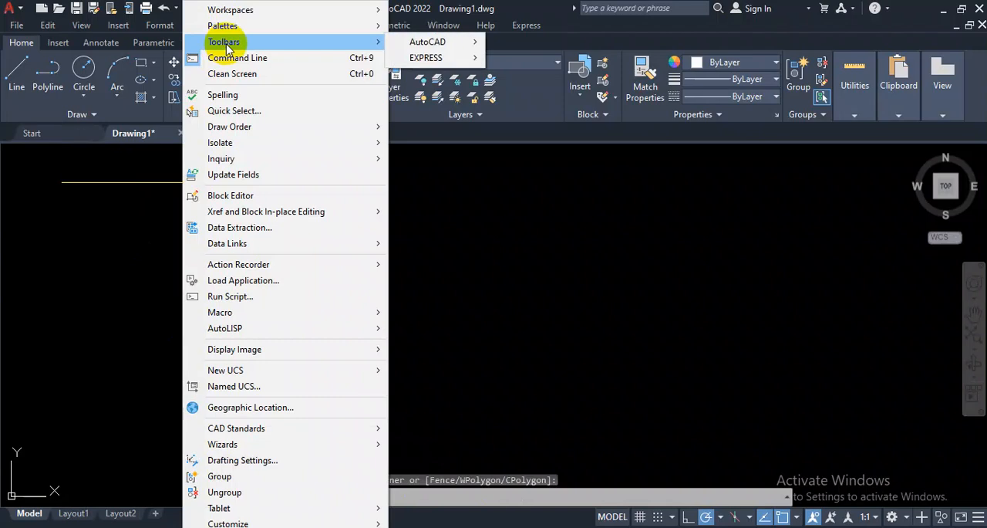
pyautogui.moveTo(432, 42)
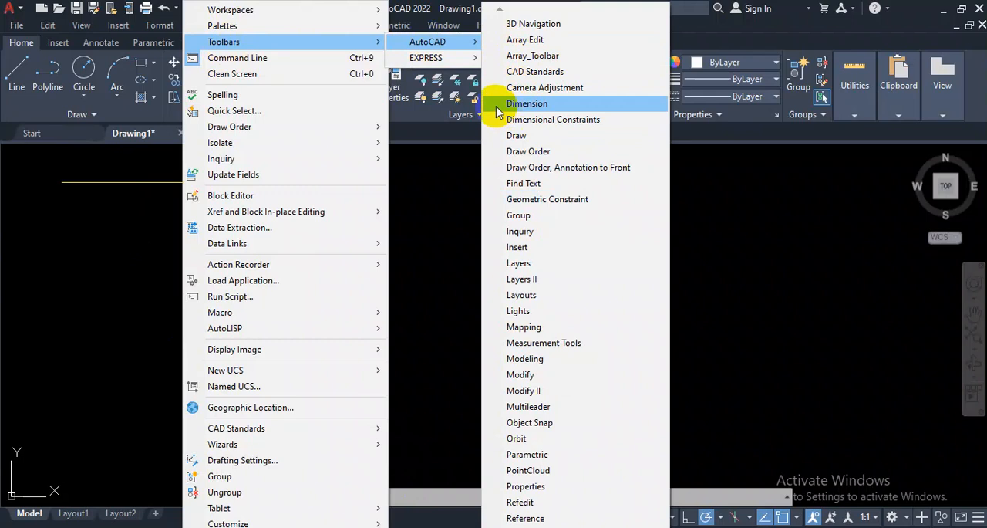
pyautogui.click(527, 104)
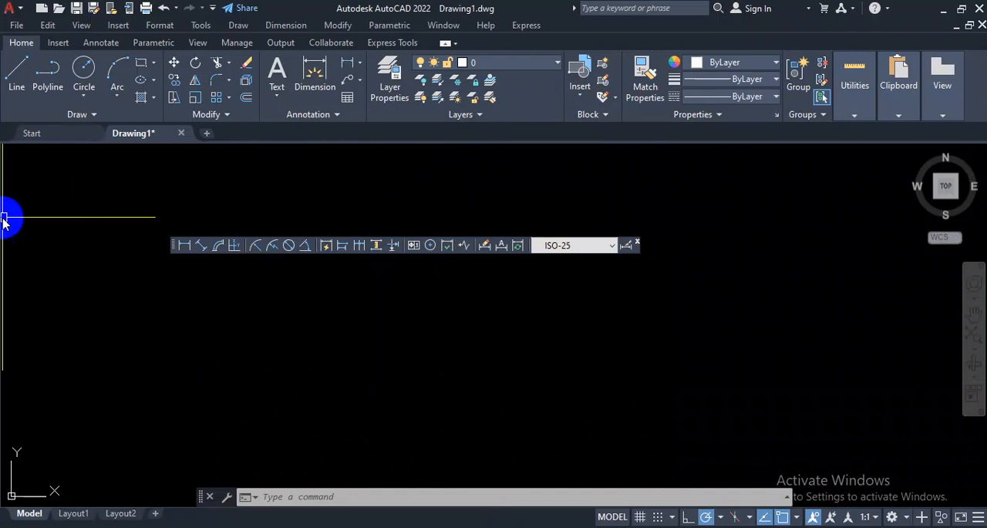
pyautogui.click(171, 241)
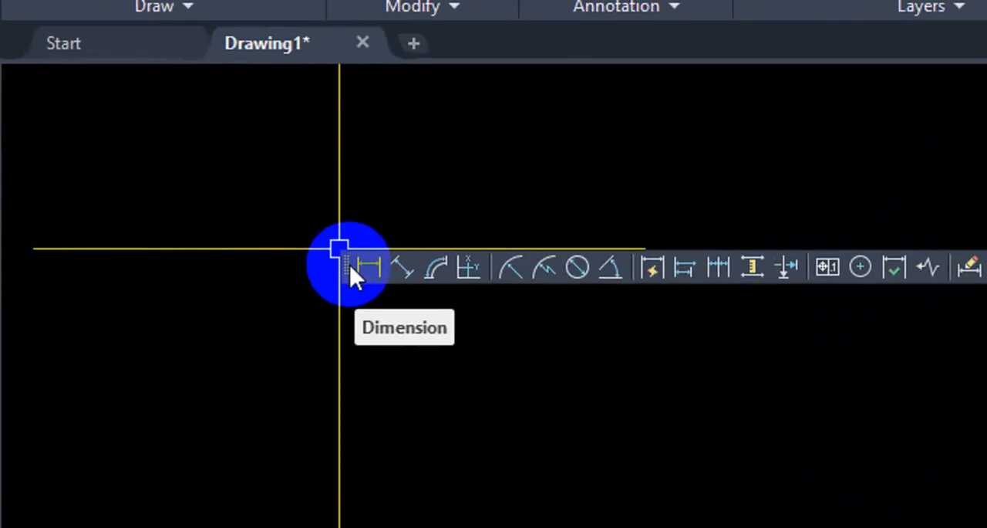
pyautogui.moveTo(350, 264); pyautogui.dragTo(11, 223)
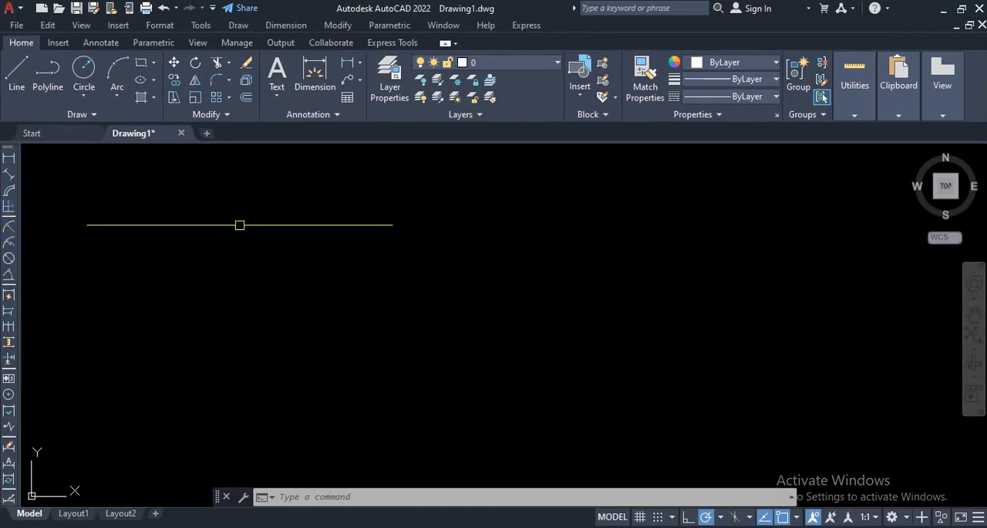
# Step: Float the Dimension toolbar over the drawing area and dock it vertically again at the same edge
pyautogui.moveTo(10, 152); pyautogui.dragTo(378, 271)
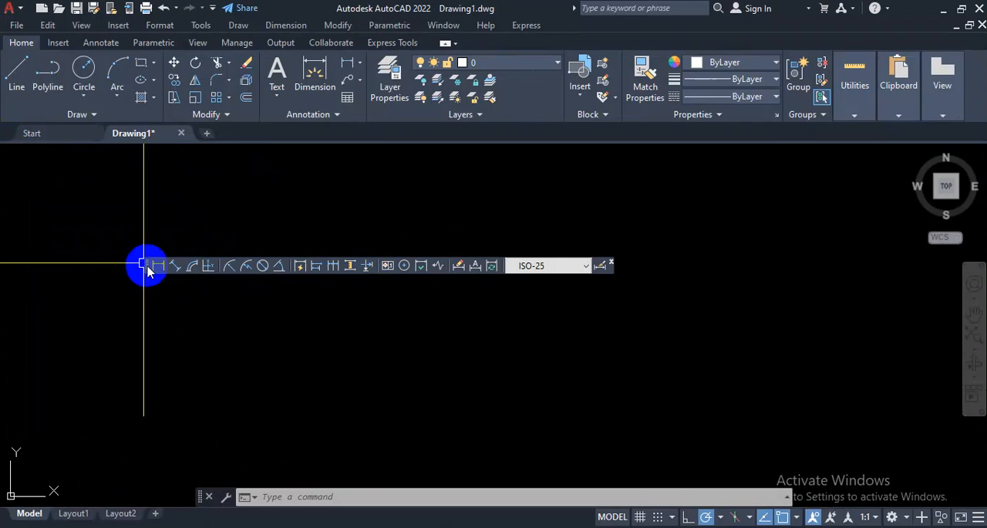
pyautogui.moveTo(149, 269)
pyautogui.mouseDown()
pyautogui.moveTo(5, 241)
pyautogui.moveTo(15, 245)
pyautogui.mouseUp()
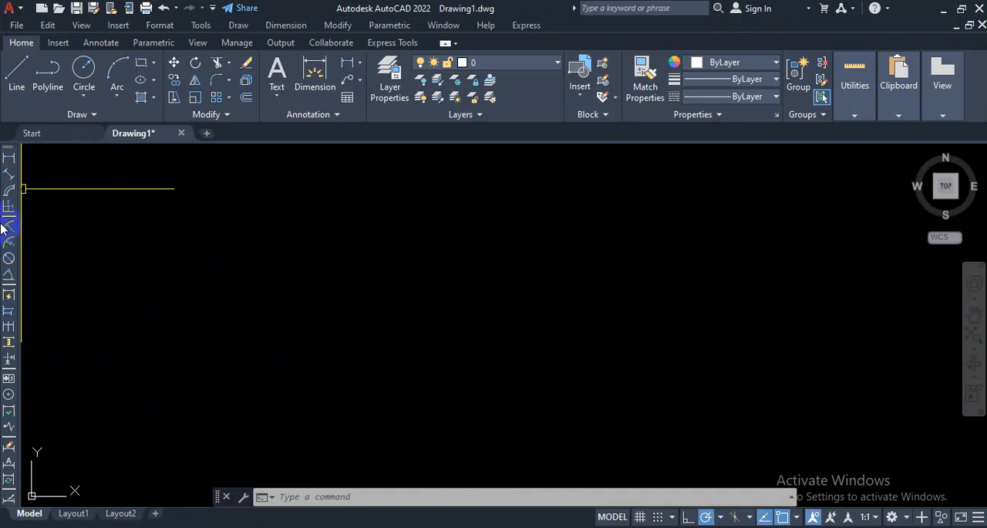
pyautogui.click(29, 162)
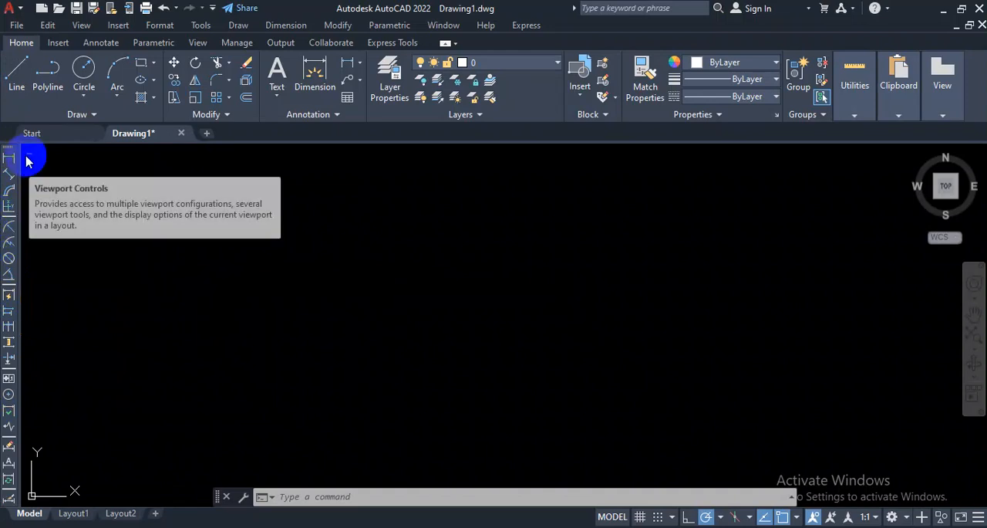
# Step: Show the Draw toolbar over the drawing area and close it again
pyautogui.click(200, 26)
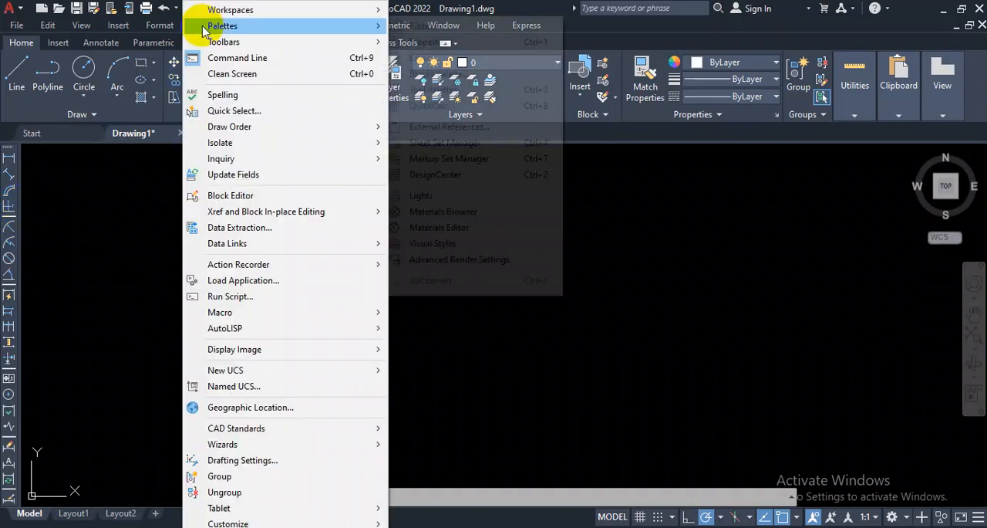
pyautogui.moveTo(199, 42)
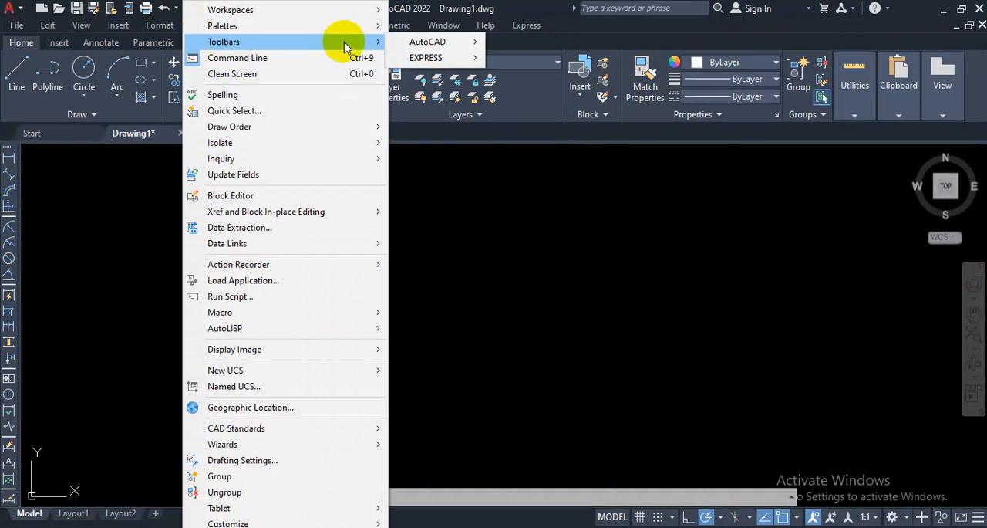
pyautogui.moveTo(419, 44)
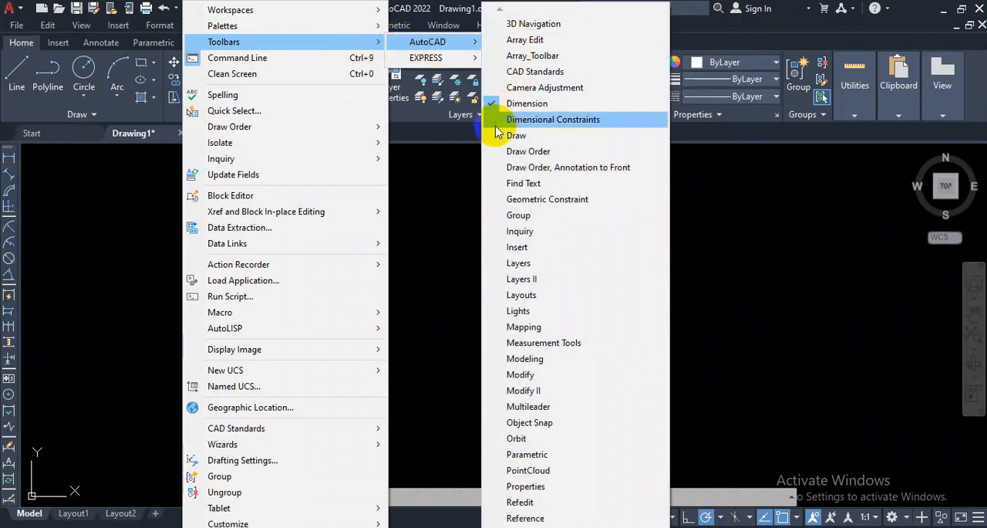
pyautogui.click(497, 135)
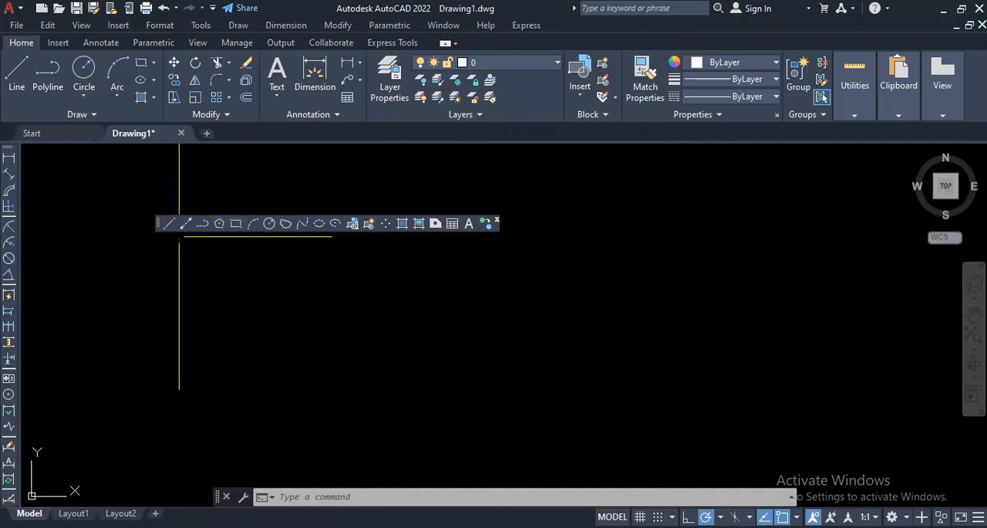
pyautogui.click(161, 228)
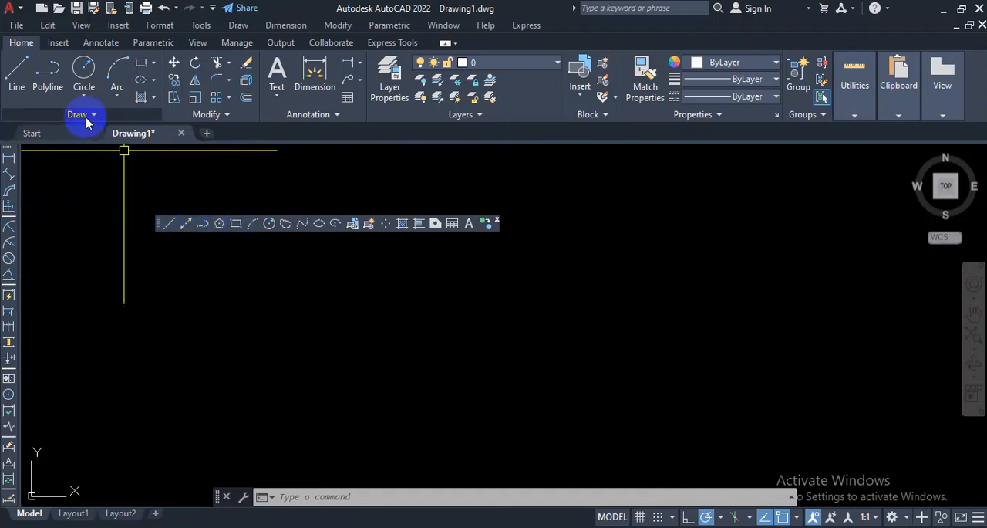
pyautogui.click(98, 78)
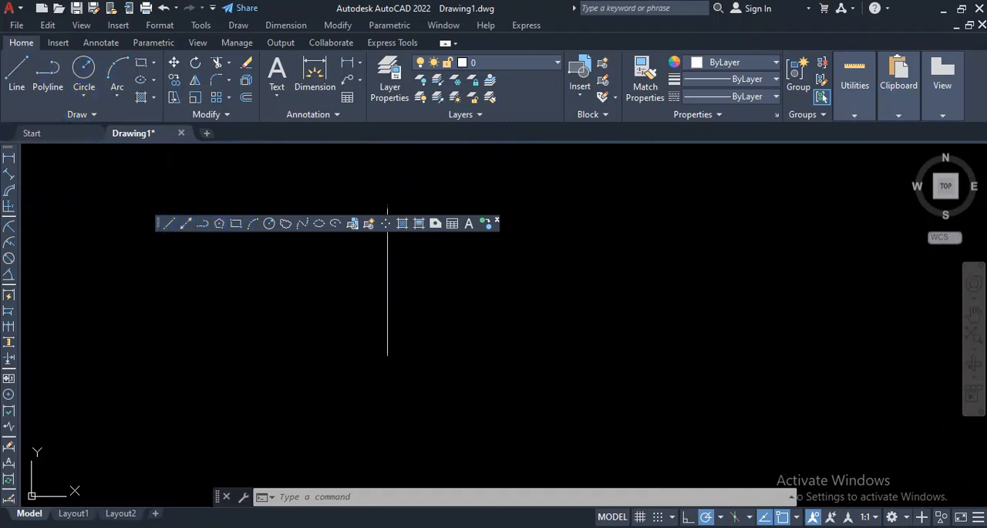
pyautogui.click(497, 224)
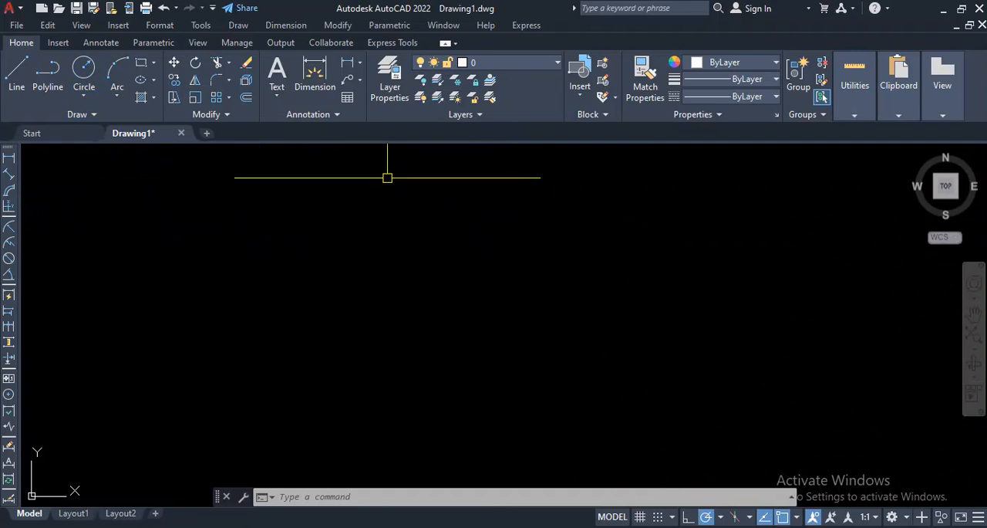
# Step: Show the Modify toolbar and dock it vertically between the Dimension toolbar and the drawing area
pyautogui.click(201, 25)
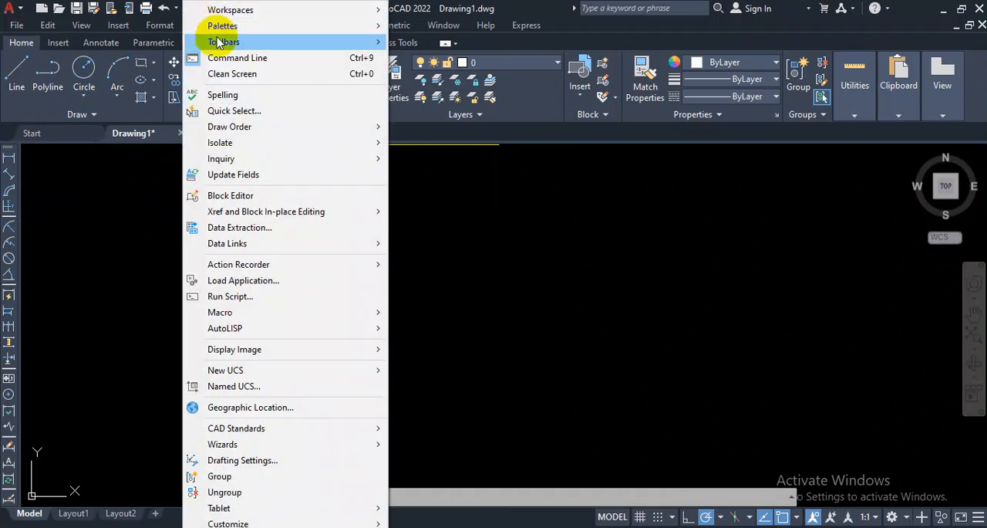
pyautogui.moveTo(254, 42)
pyautogui.moveTo(411, 49)
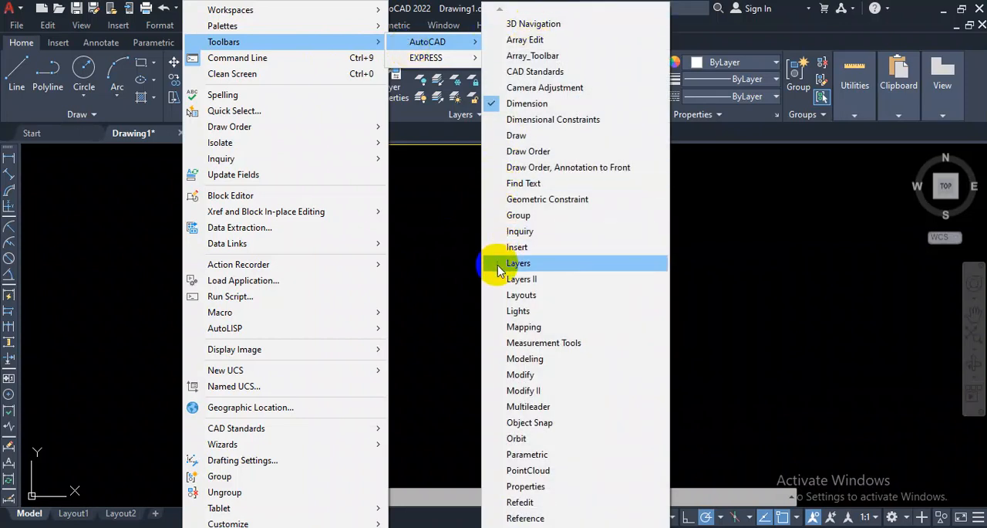
pyautogui.click(500, 377)
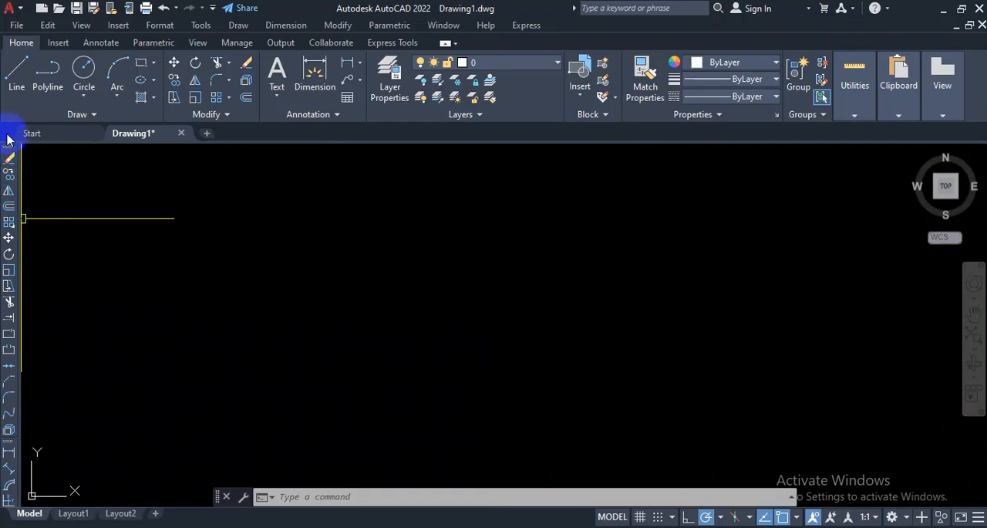
pyautogui.moveTo(8, 152)
pyautogui.mouseDown()
pyautogui.moveTo(44, 156)
pyautogui.moveTo(111, 226)
pyautogui.moveTo(162, 318)
pyautogui.moveTo(242, 303)
pyautogui.mouseUp()
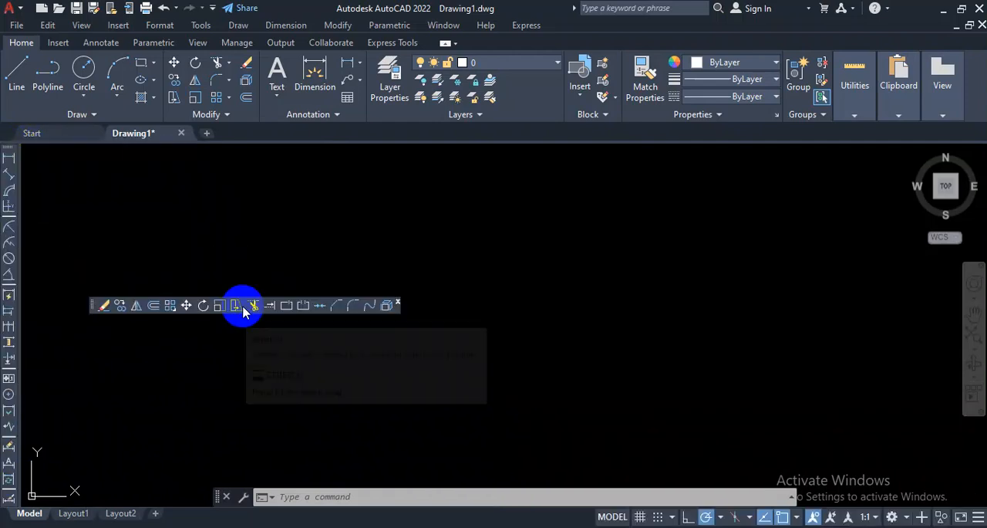
pyautogui.moveTo(94, 310)
pyautogui.mouseDown()
pyautogui.moveTo(46, 230)
pyautogui.moveTo(30, 222)
pyautogui.mouseUp()
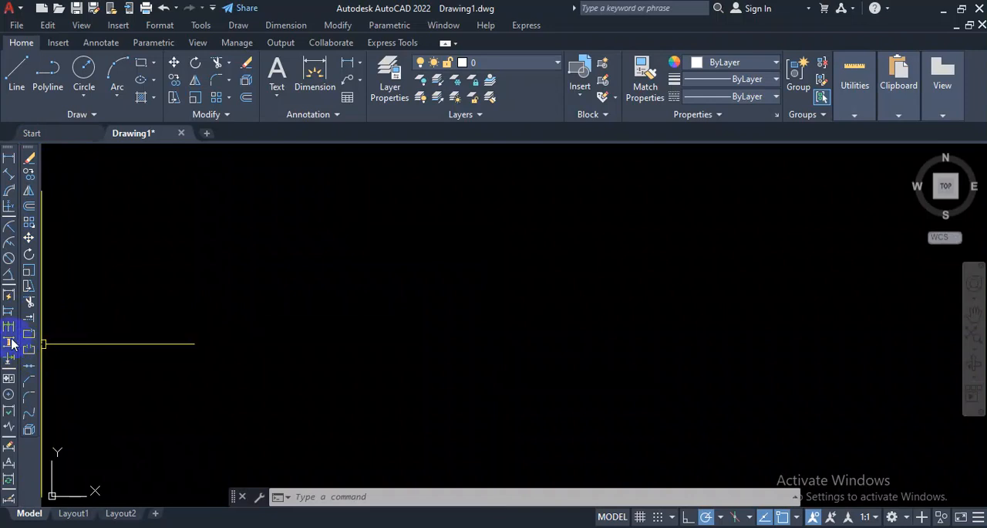
# Step: Show the Styles toolbar and dock it horizontally between the ribbon and the drawing area
pyautogui.click(208, 33)
pyautogui.moveTo(220, 42)
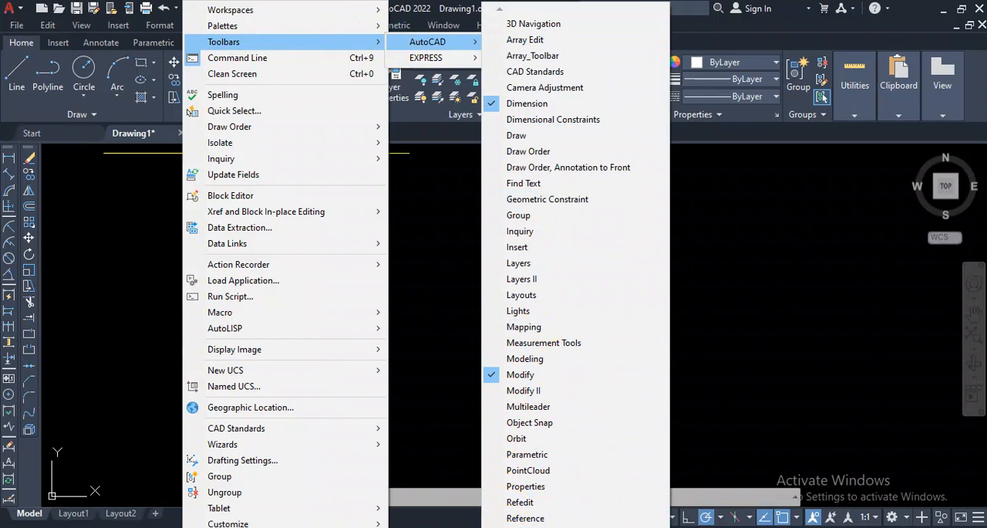
pyautogui.moveTo(575, 526)
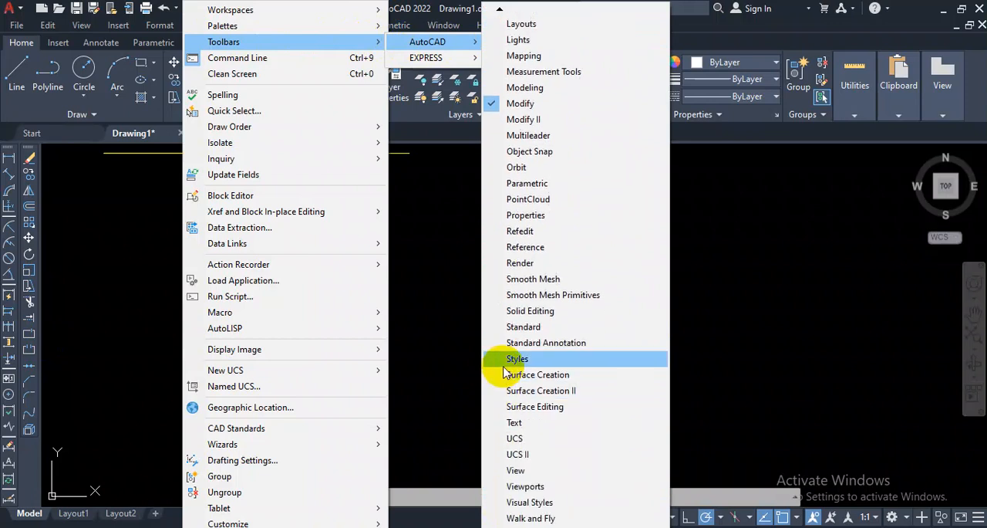
pyautogui.click(503, 360)
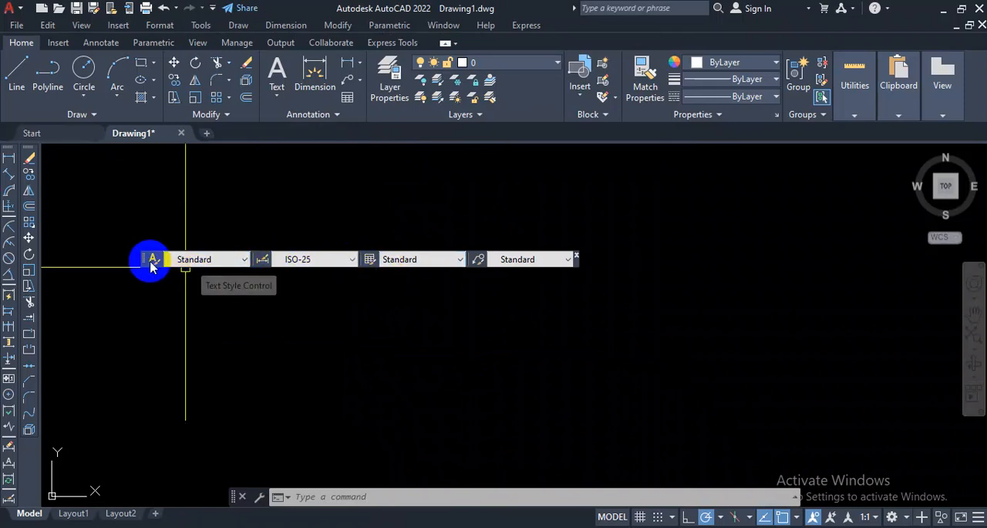
pyautogui.moveTo(143, 265); pyautogui.dragTo(214, 159)
pyautogui.moveTo(220, 153); pyautogui.dragTo(216, 154)
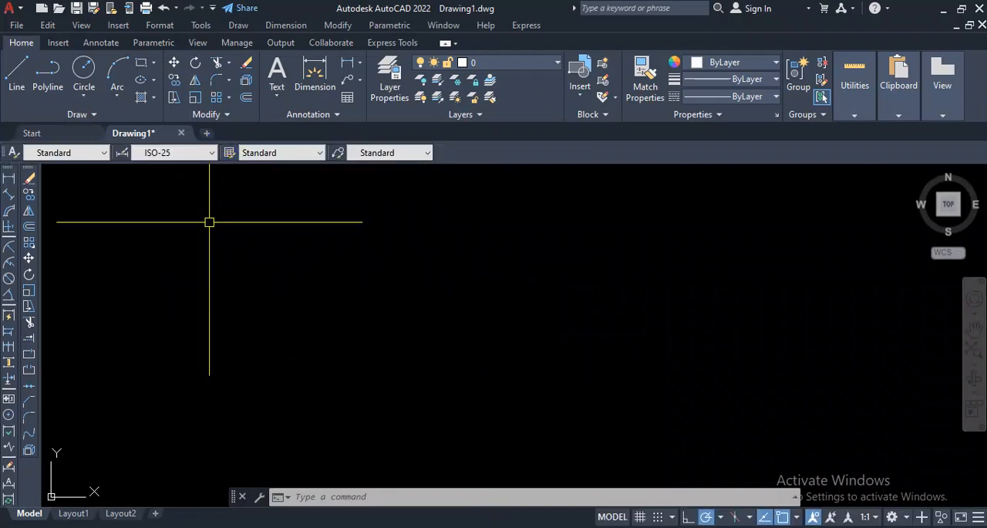
# Step: Show the Properties toolbar and dock it in the same row as the Styles toolbar, ahead of the text style control
pyautogui.click(200, 26)
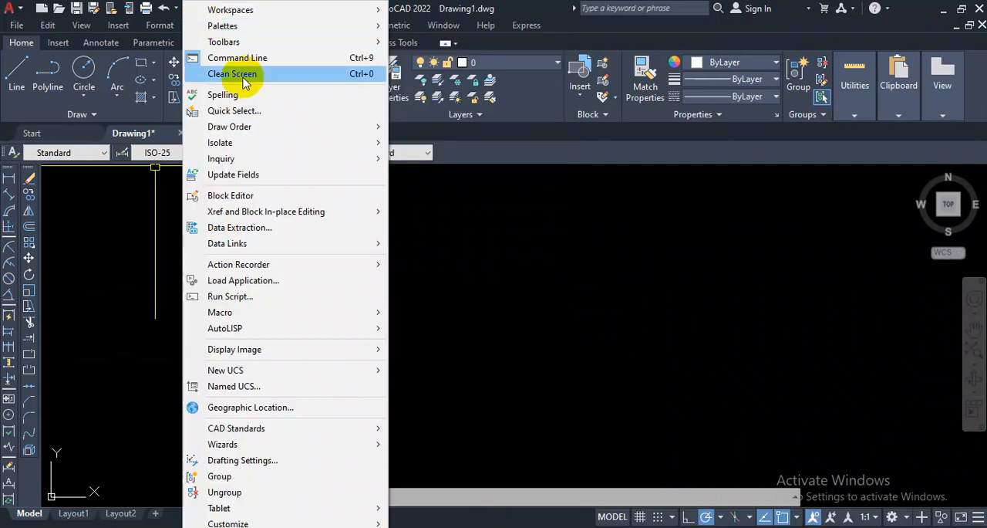
pyautogui.moveTo(277, 42)
pyautogui.moveTo(440, 43)
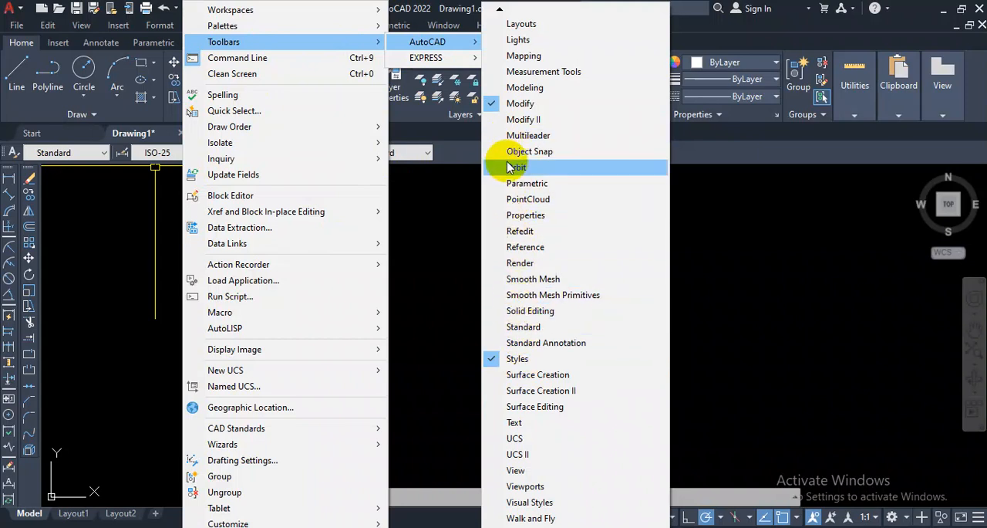
pyautogui.click(498, 222)
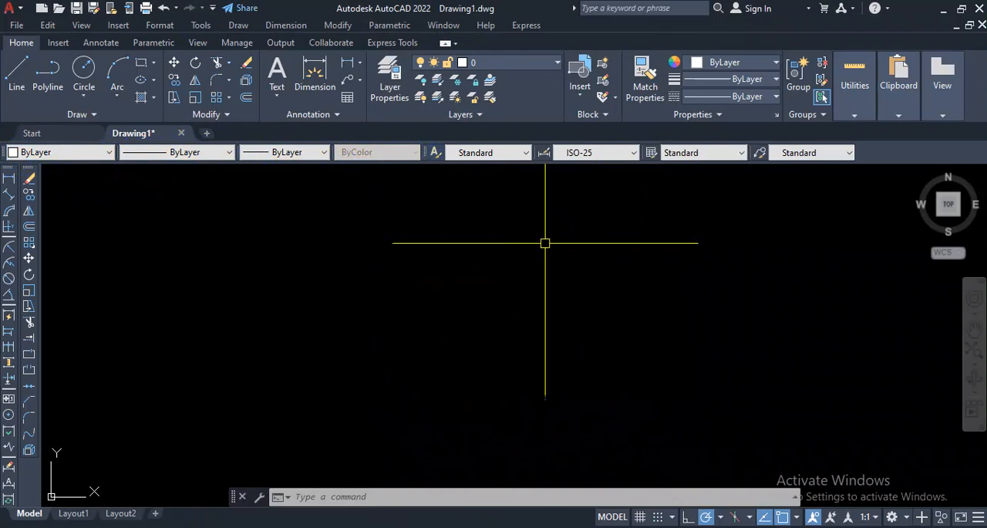
pyautogui.click(582, 224)
pyautogui.click(281, 346)
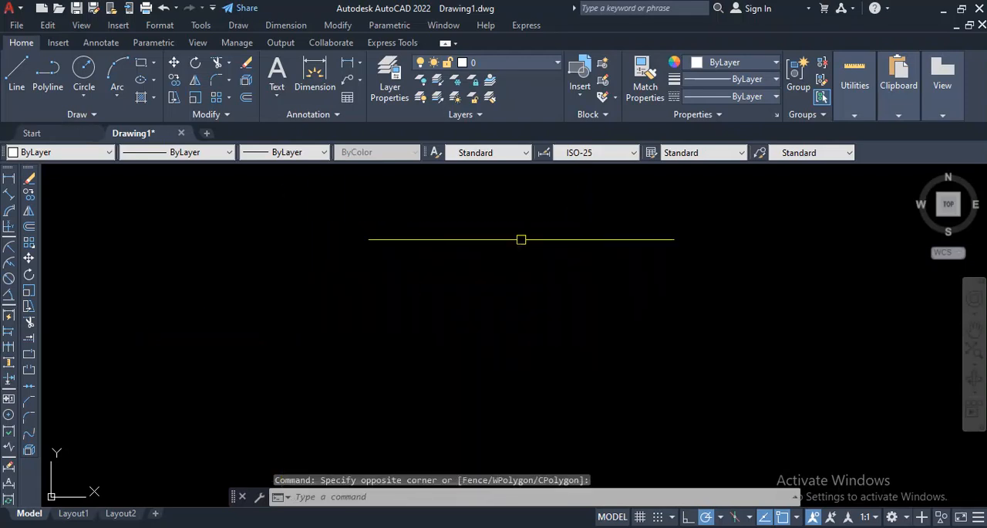
pyautogui.click(557, 227)
pyautogui.click(305, 317)
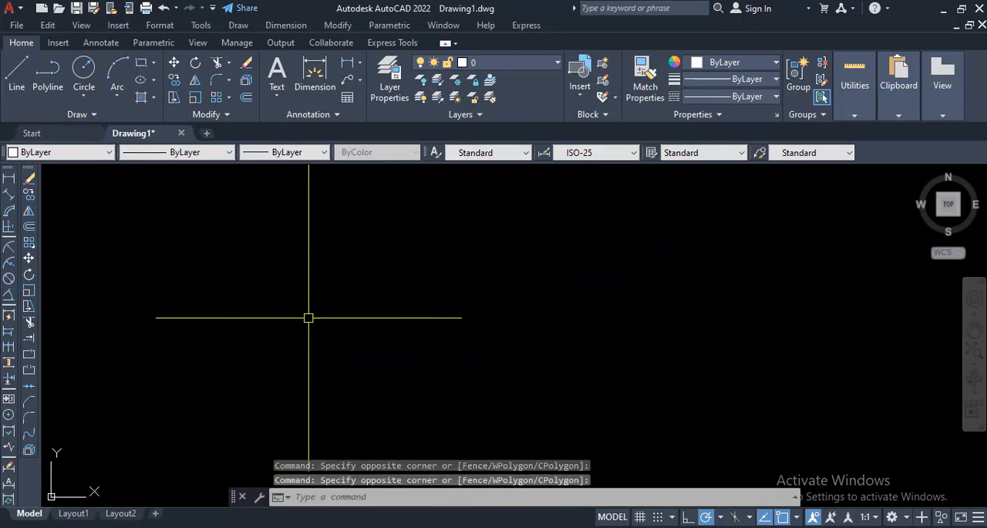
pyautogui.click(623, 356)
pyautogui.click(225, 218)
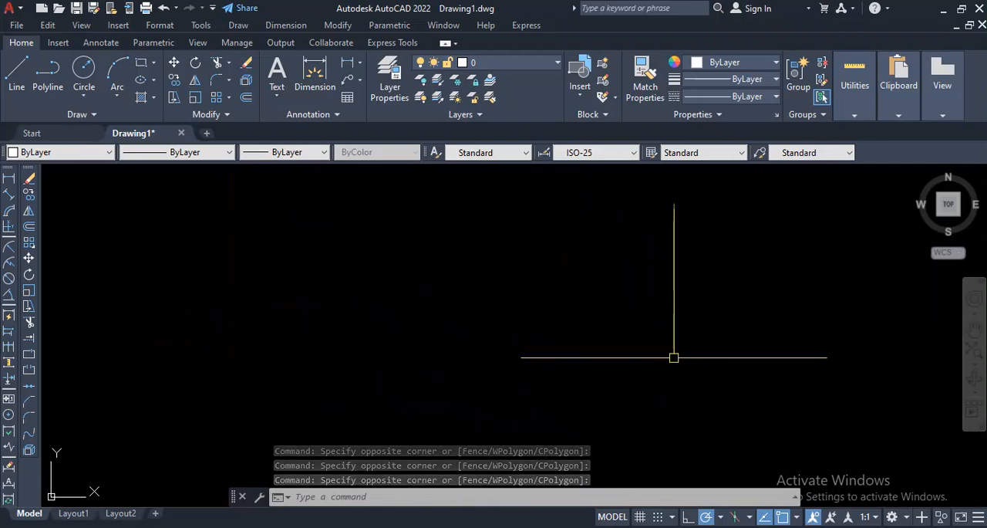
pyautogui.click(675, 358)
pyautogui.click(196, 212)
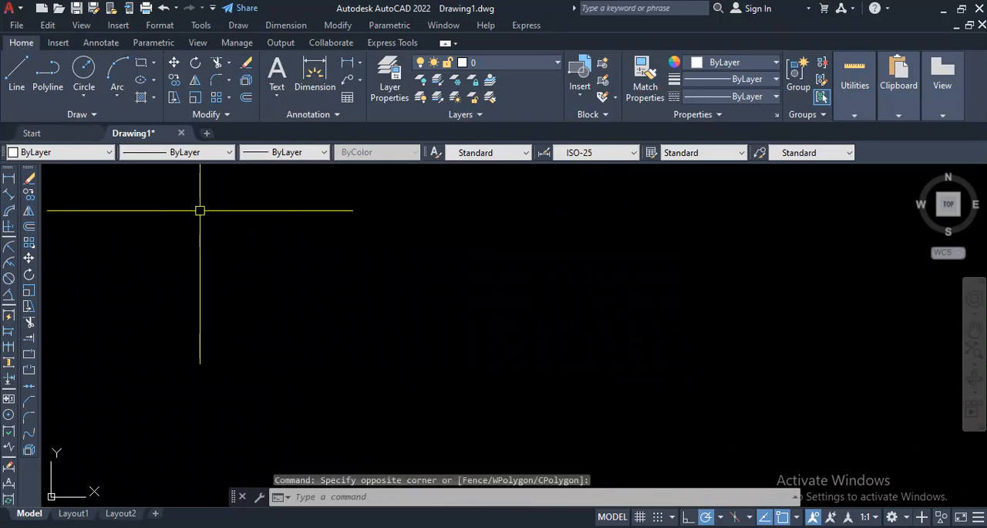
pyautogui.click(659, 369)
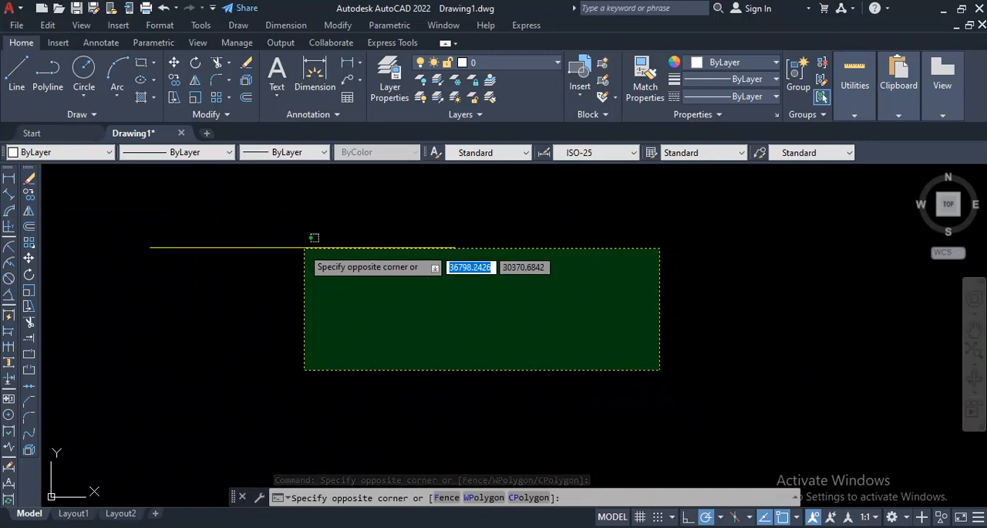
pyautogui.click(242, 219)
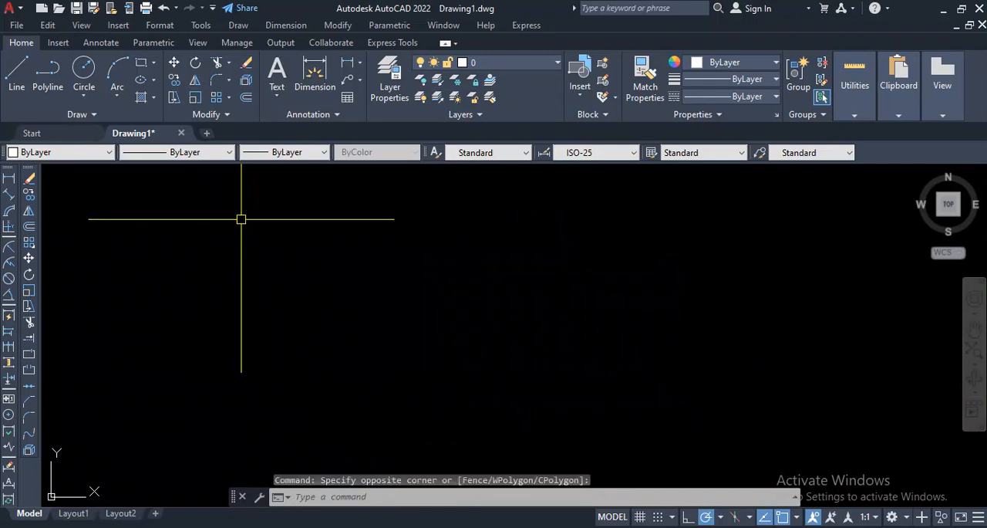
pyautogui.click(606, 367)
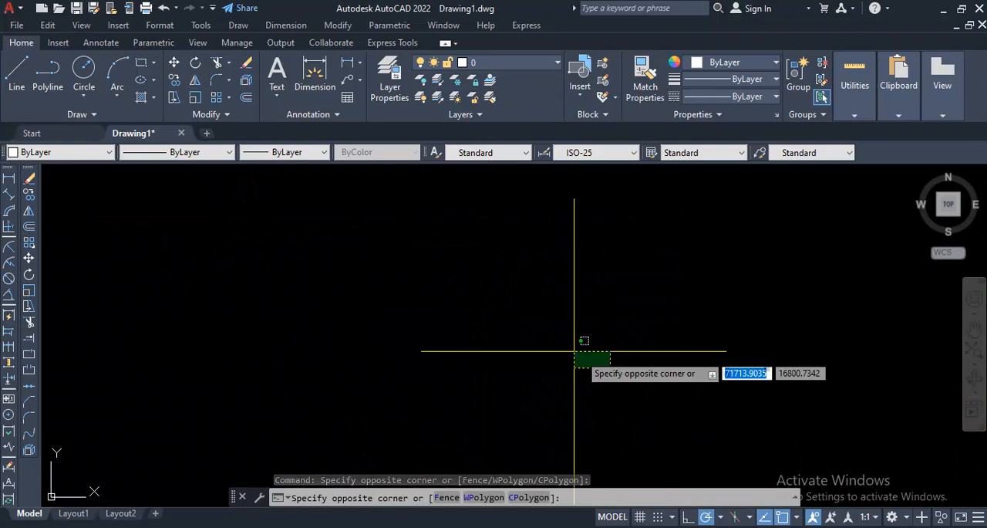
pyautogui.click(243, 222)
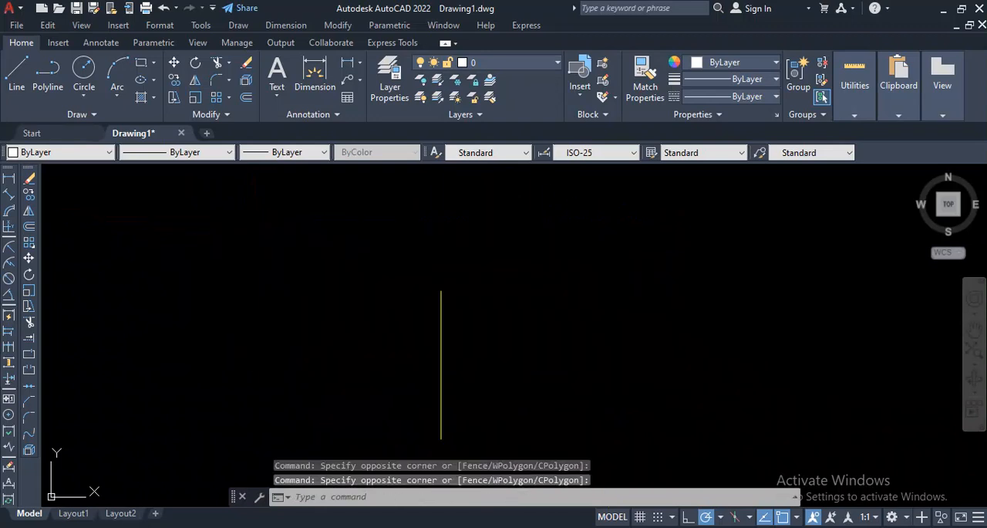
pyautogui.click(660, 383)
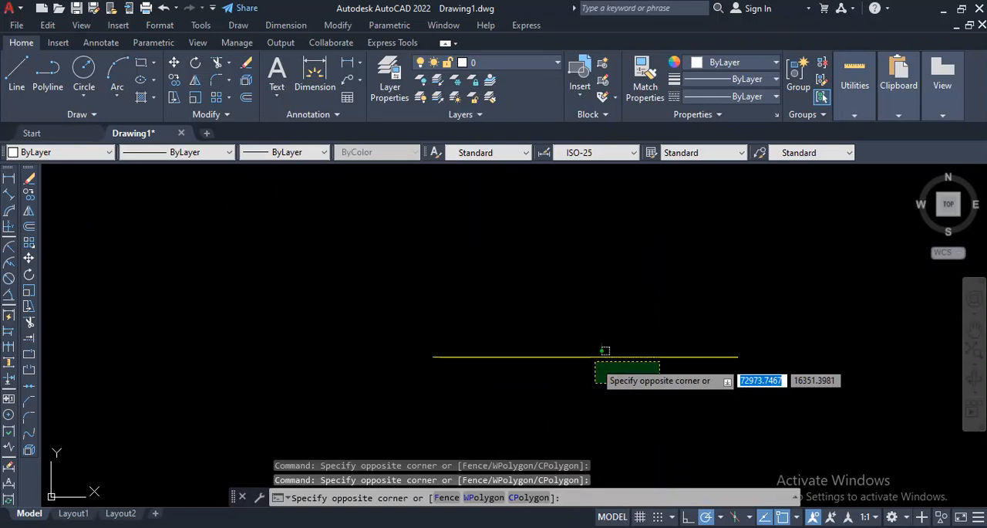
pyautogui.click(180, 207)
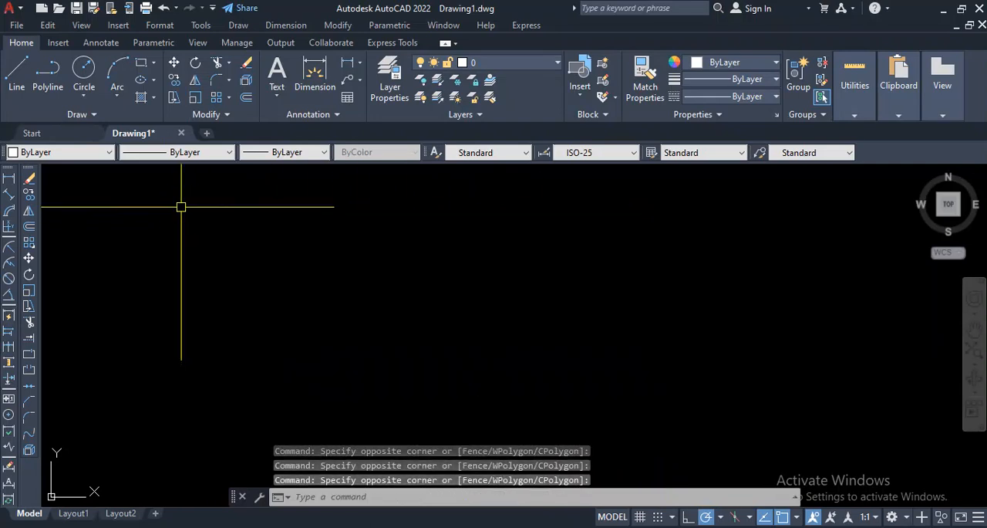
pyautogui.click(634, 364)
pyautogui.click(232, 218)
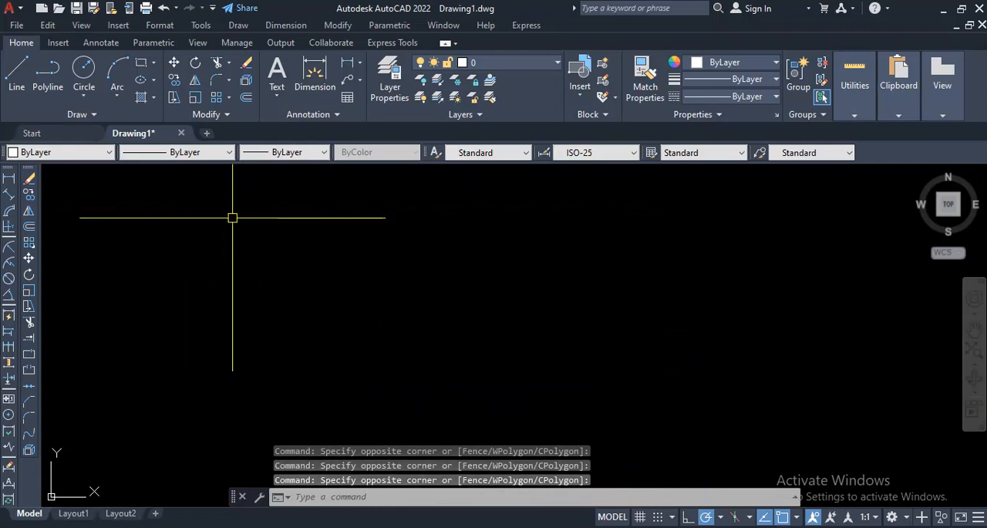